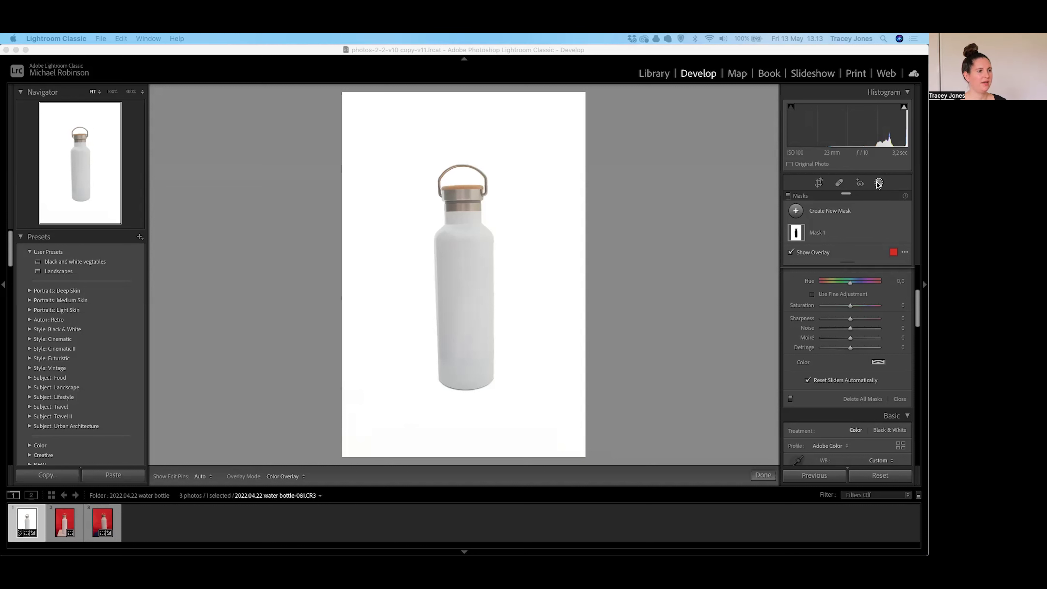
- Focus the Lightroom window and reopen Mask 1's Effect sliders, from Temp and Tint down to Hue
left_click(878, 183)
left_click(878, 183)
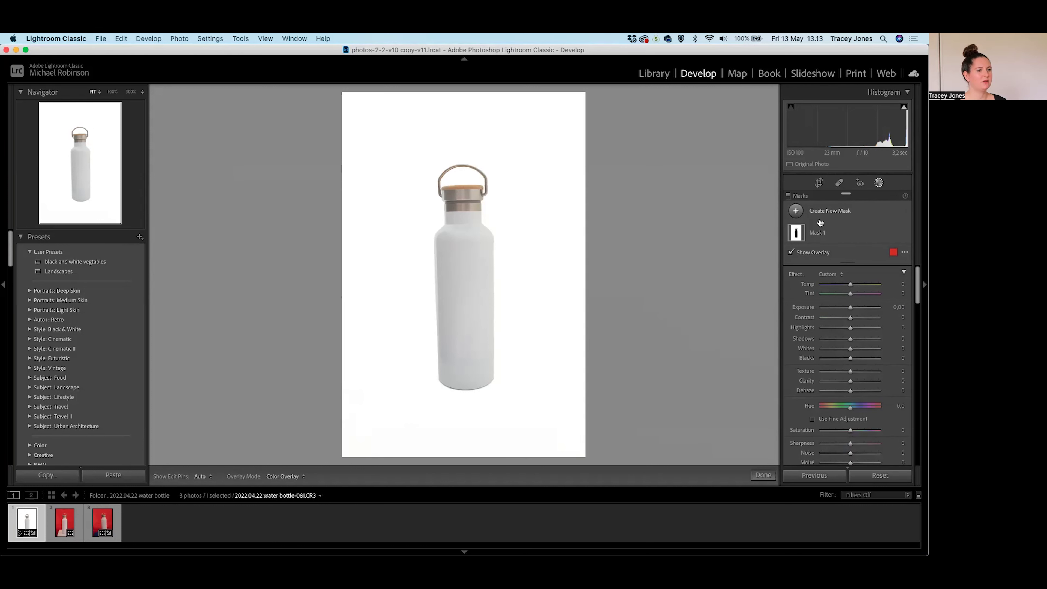
mouse_move(834, 235)
mouse_move(800, 235)
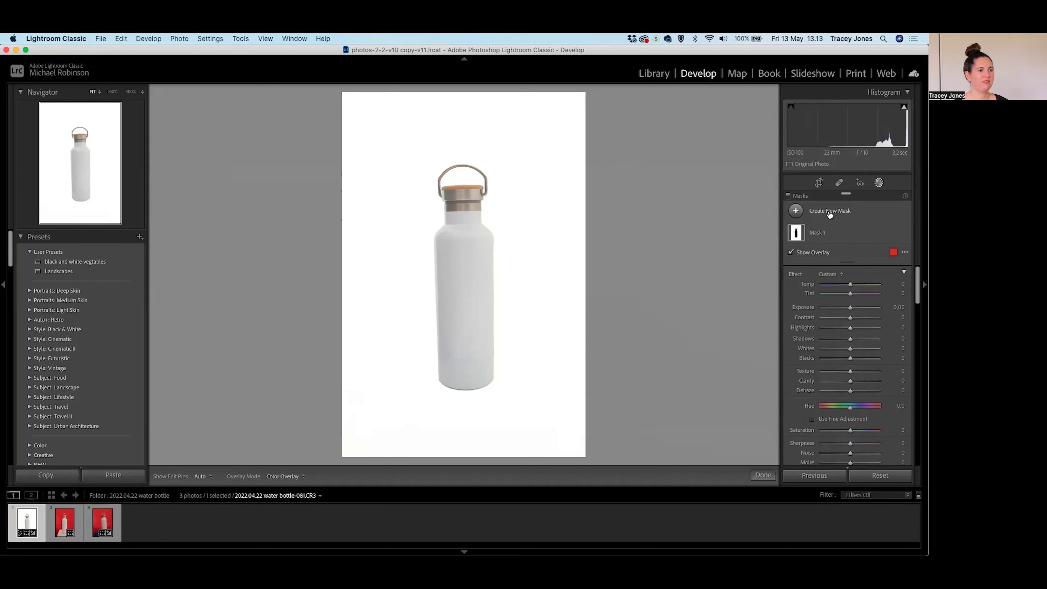
- Add Mask 2 with Select Subject so it covers the whole water bottle
left_click(796, 211)
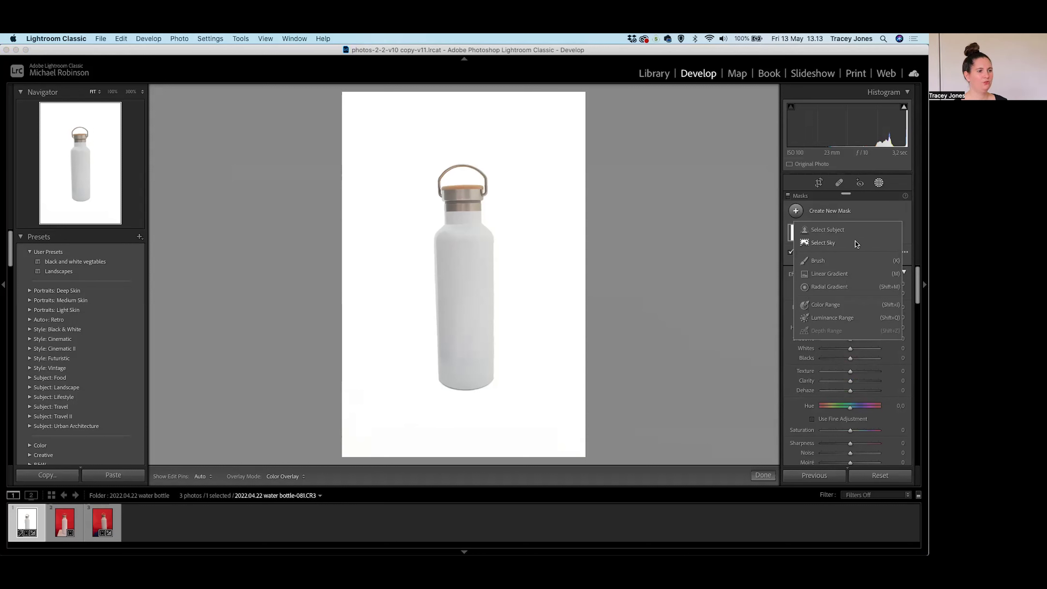
left_click(841, 234)
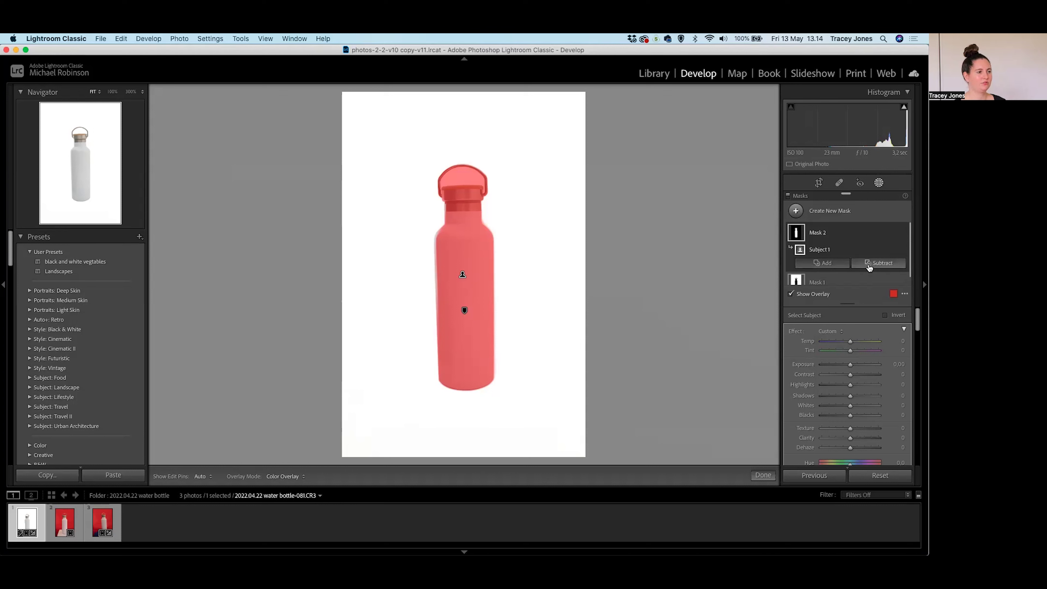
- Subtract a brush from Mask 2, painting out the bottle's cap dome and wooden cap
left_click(882, 264)
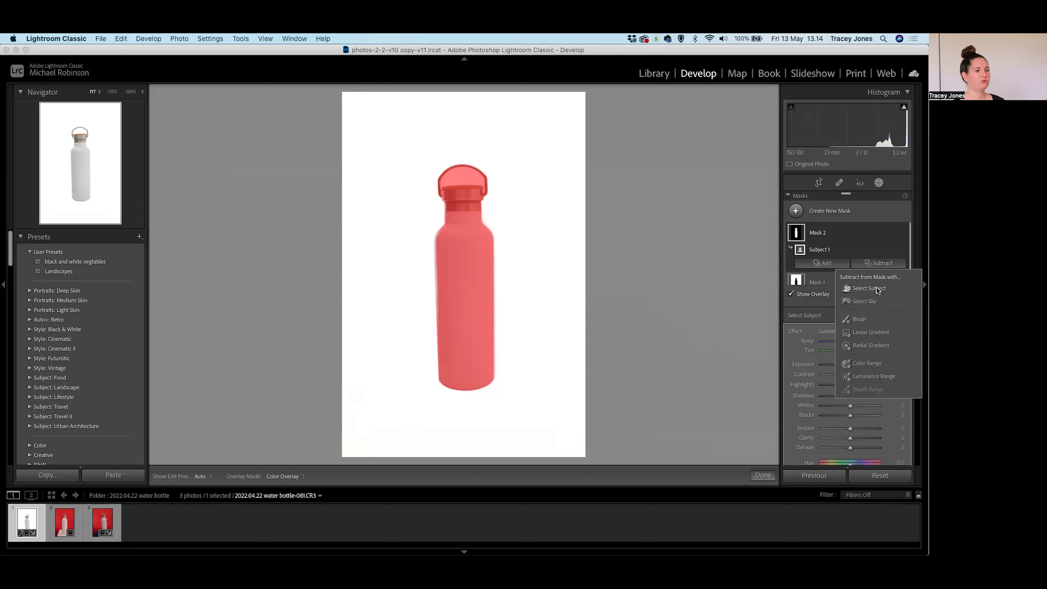
left_click(860, 320)
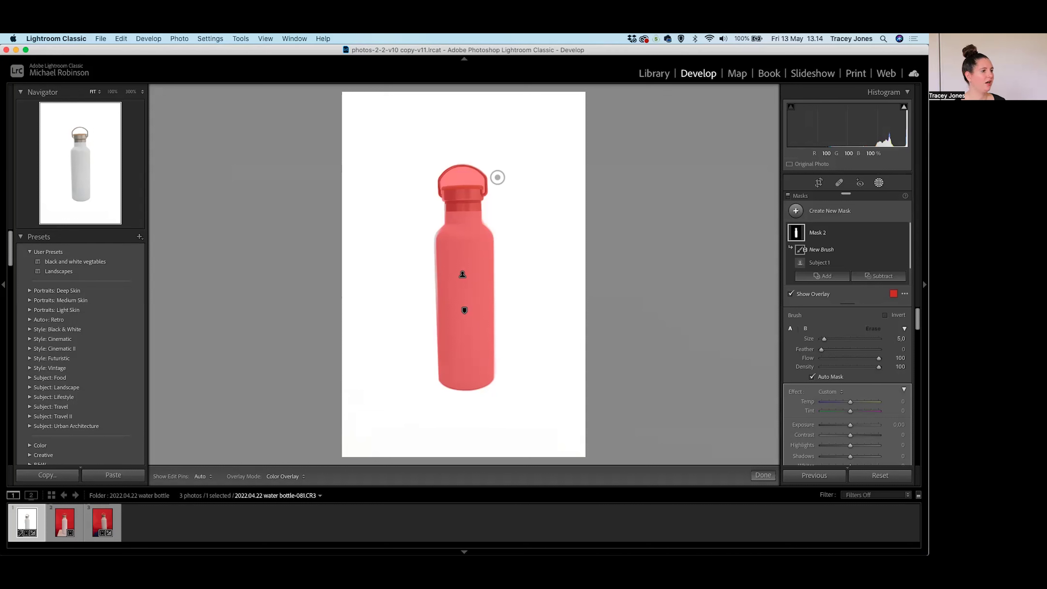
key("h")
mouse_move(494, 174)
left_mouse_down()
mouse_move(451, 170)
mouse_move(485, 167)
mouse_move(458, 163)
mouse_move(470, 162)
mouse_move(436, 178)
mouse_move(472, 175)
left_mouse_up()
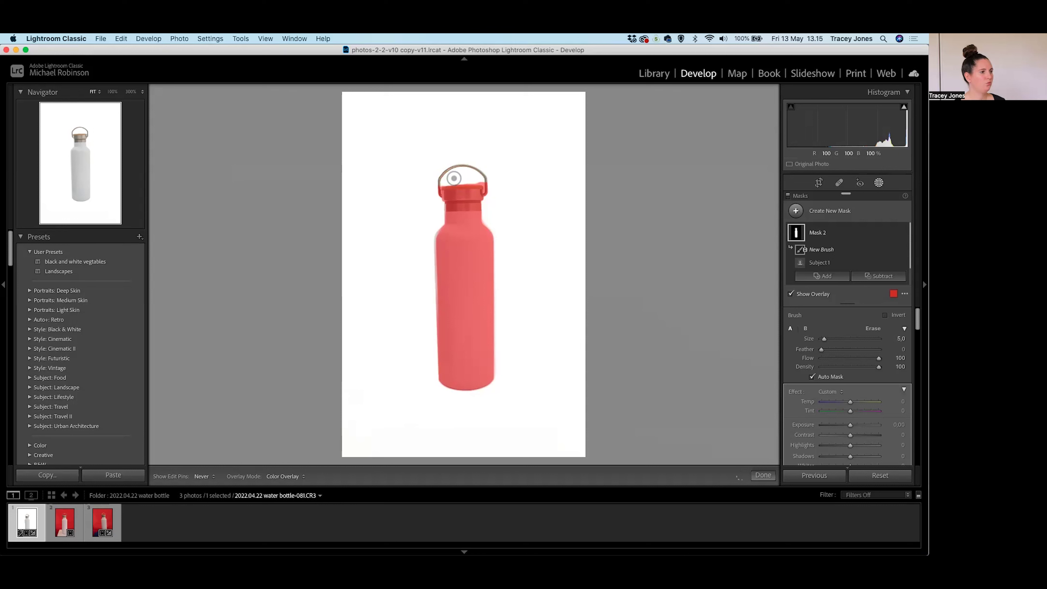
mouse_move(489, 186)
left_mouse_down()
mouse_move(441, 190)
mouse_move(487, 194)
mouse_move(469, 193)
left_mouse_up()
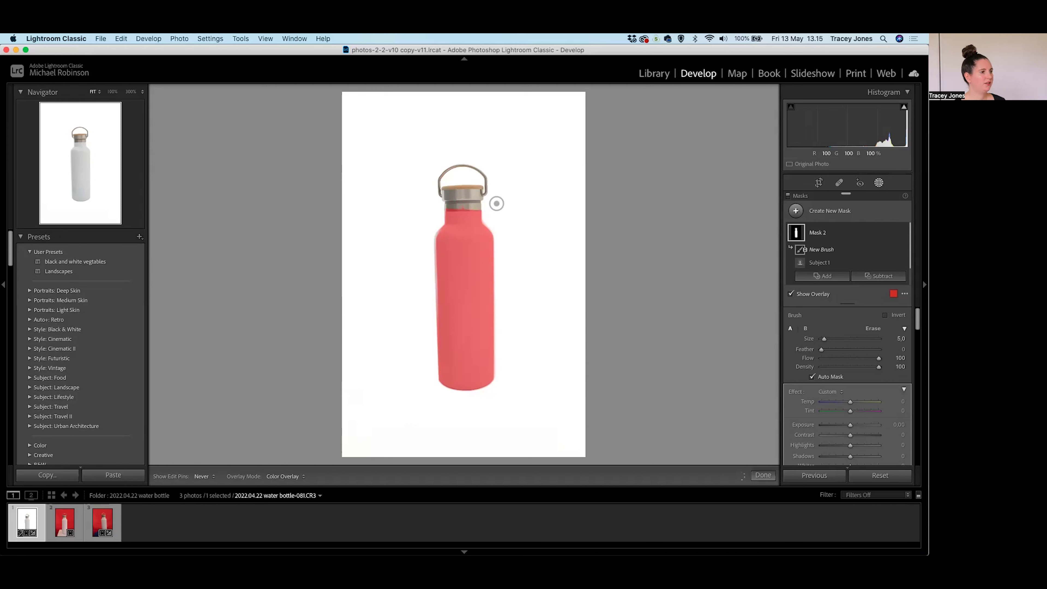
key("h")
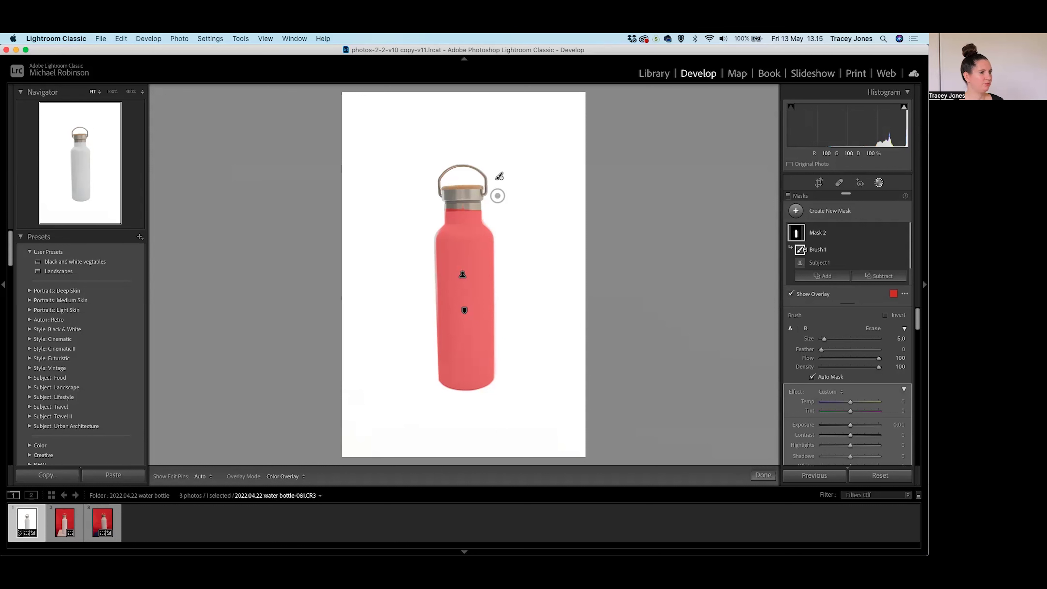
- Zoom in on the bottle cap through 200% and 1600%, settling back at 100%
left_click(465, 202)
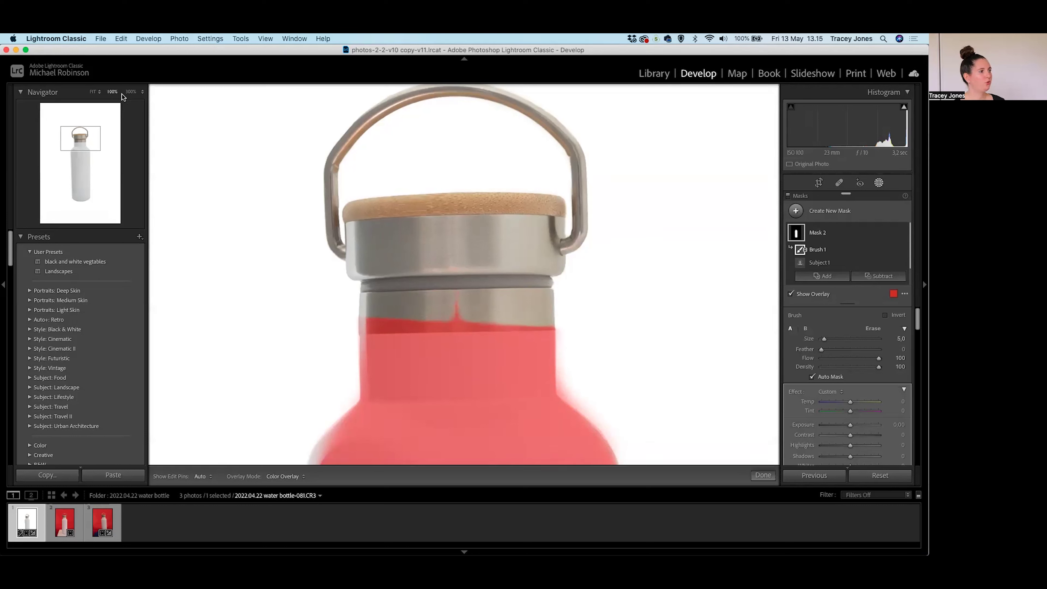
left_click(142, 93)
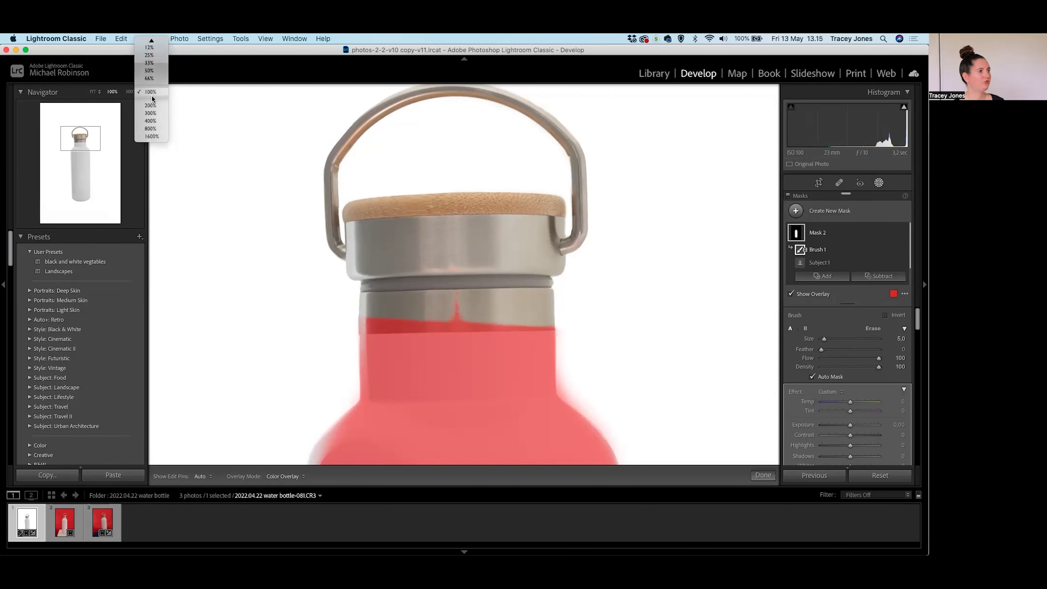
left_click(150, 105)
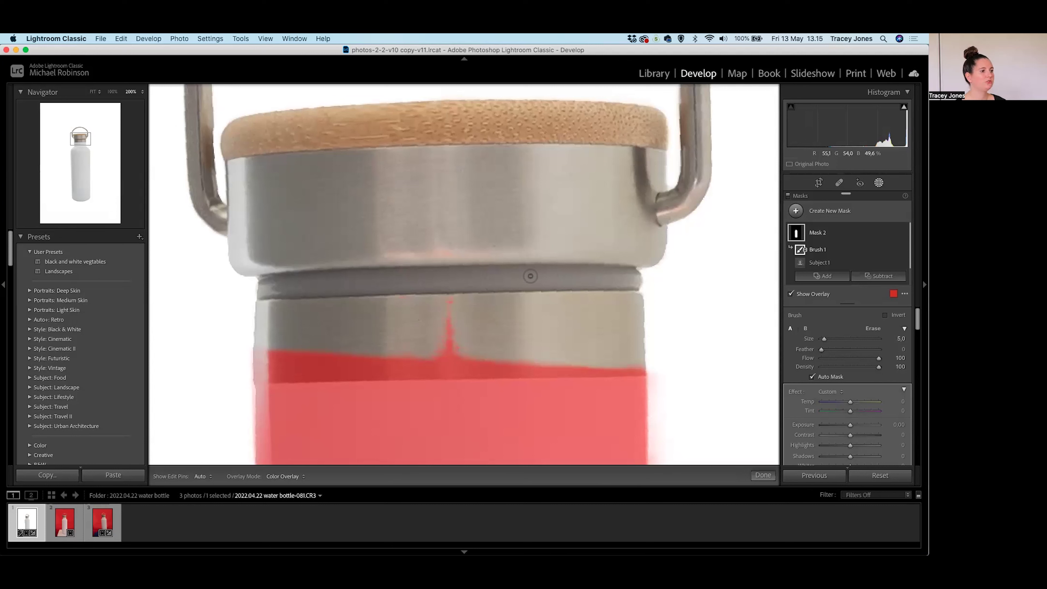
left_click(131, 92)
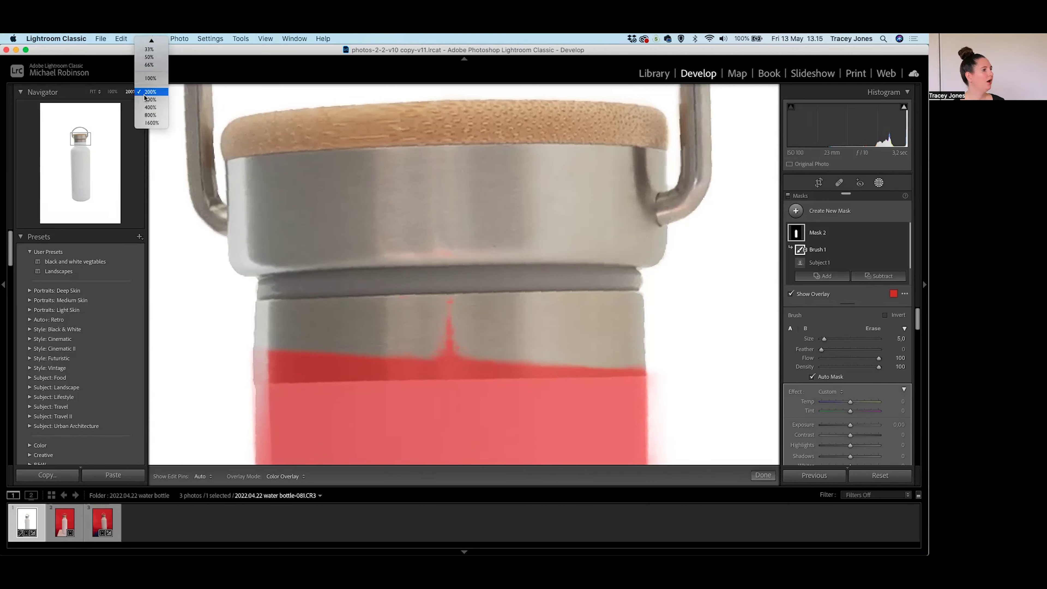
left_click(157, 121)
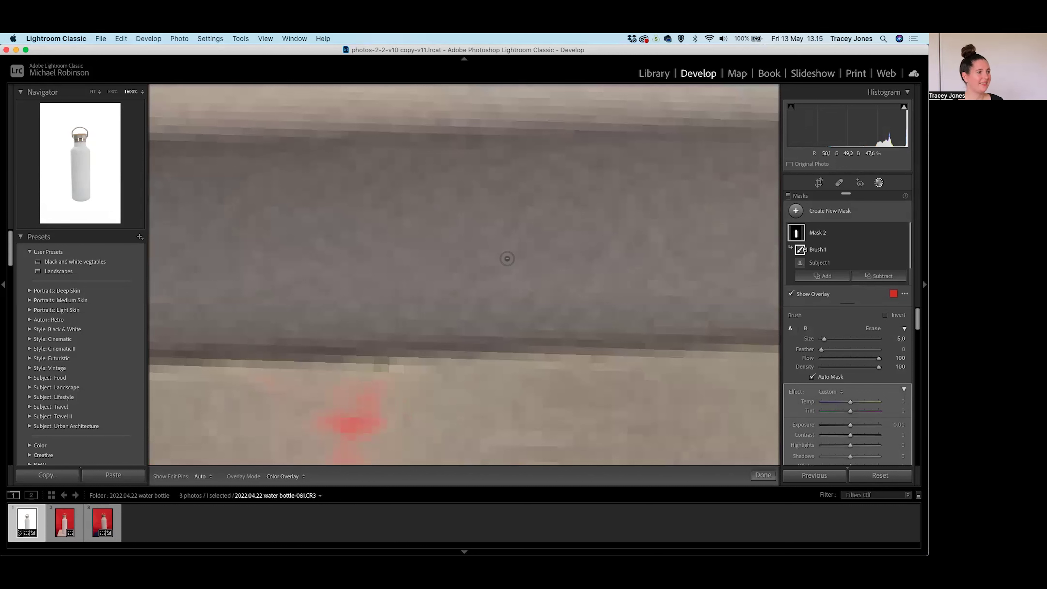
left_click(138, 93)
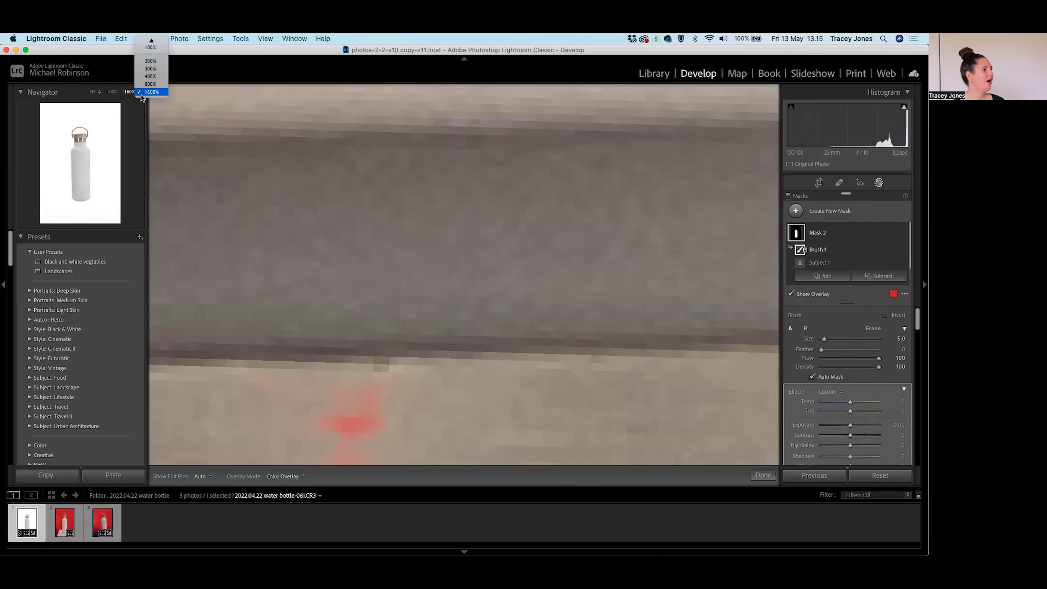
left_click(151, 48)
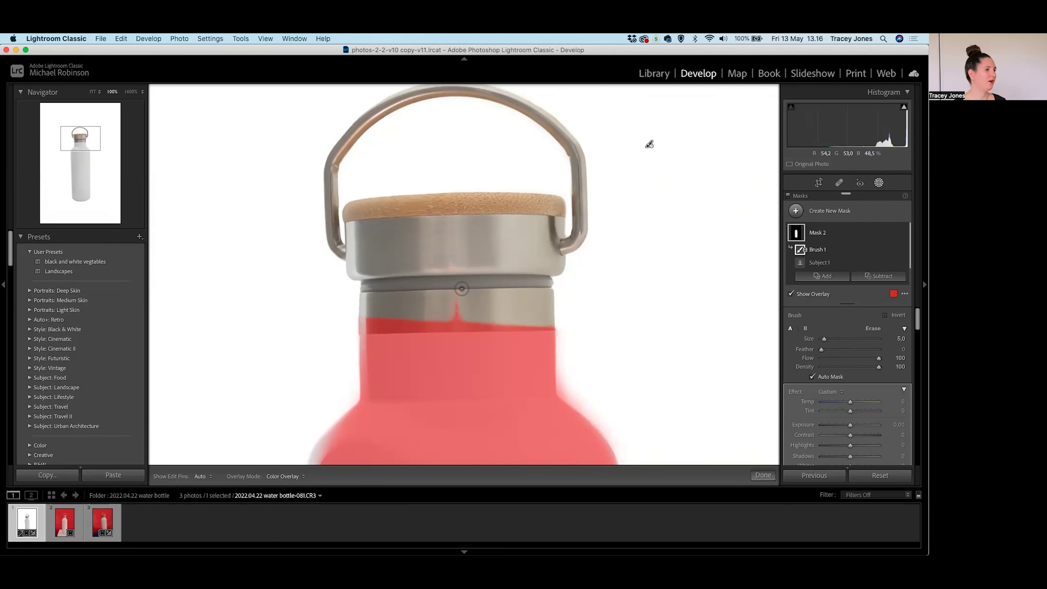
- Erase the thin red spike and the mask band along the metal neck
key("h")
left_click_drag(453, 291, 435, 314)
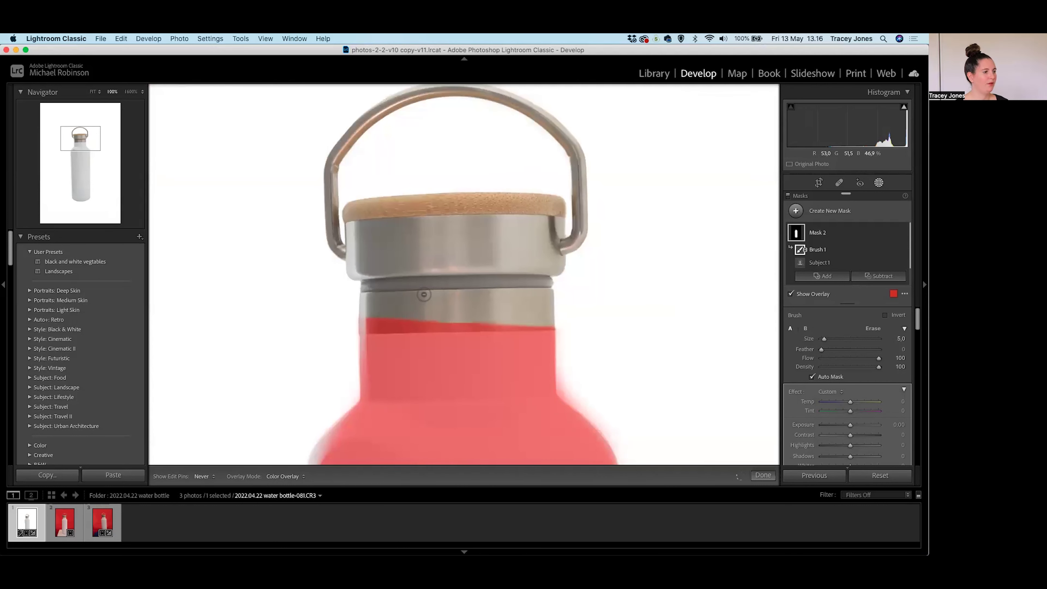
key("h")
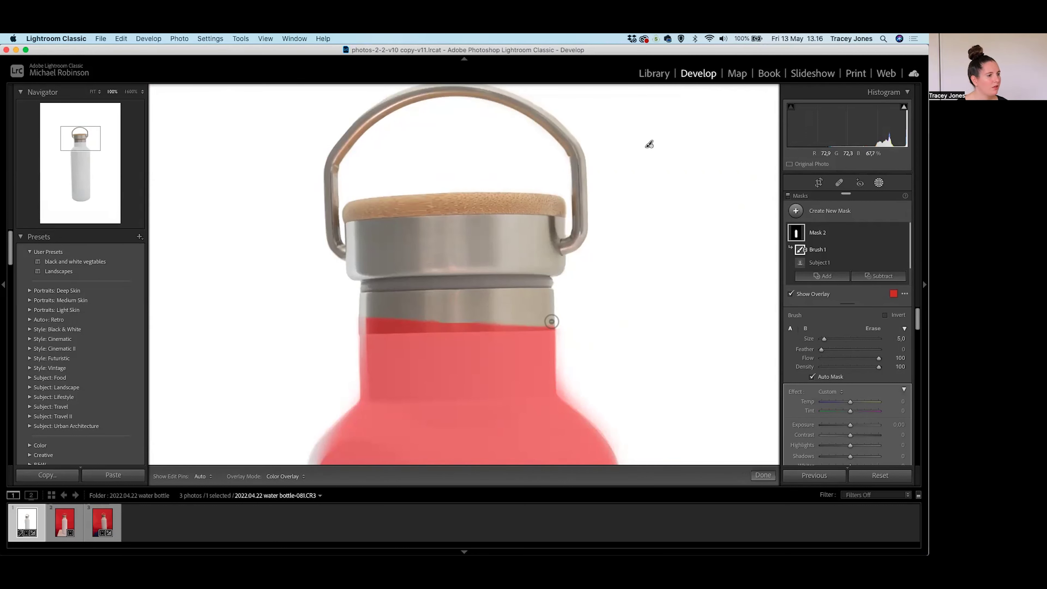
key("h")
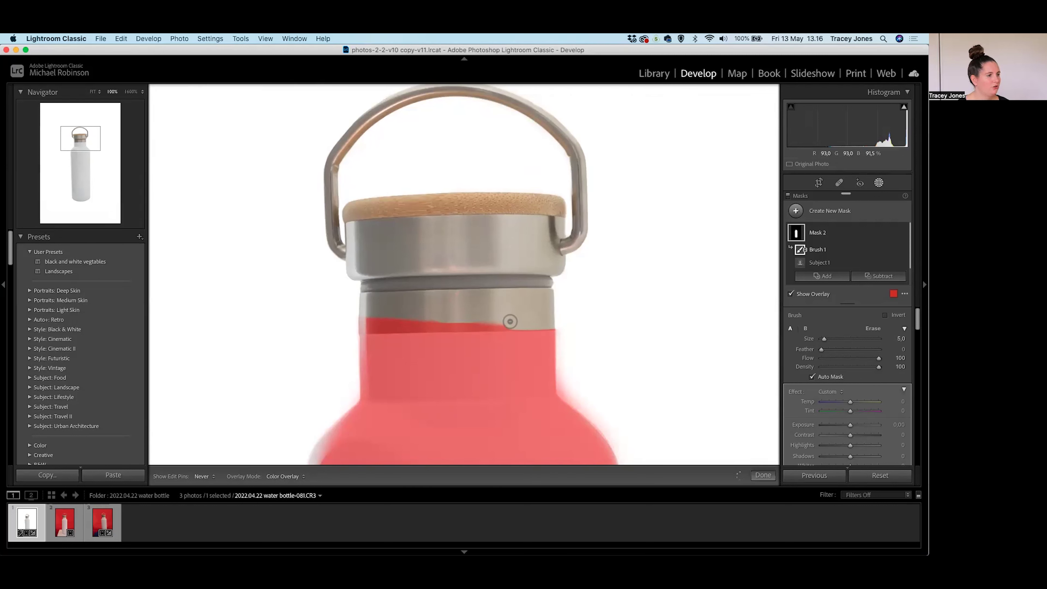
mouse_move(498, 321)
left_mouse_down()
mouse_move(360, 318)
mouse_move(357, 327)
left_mouse_up()
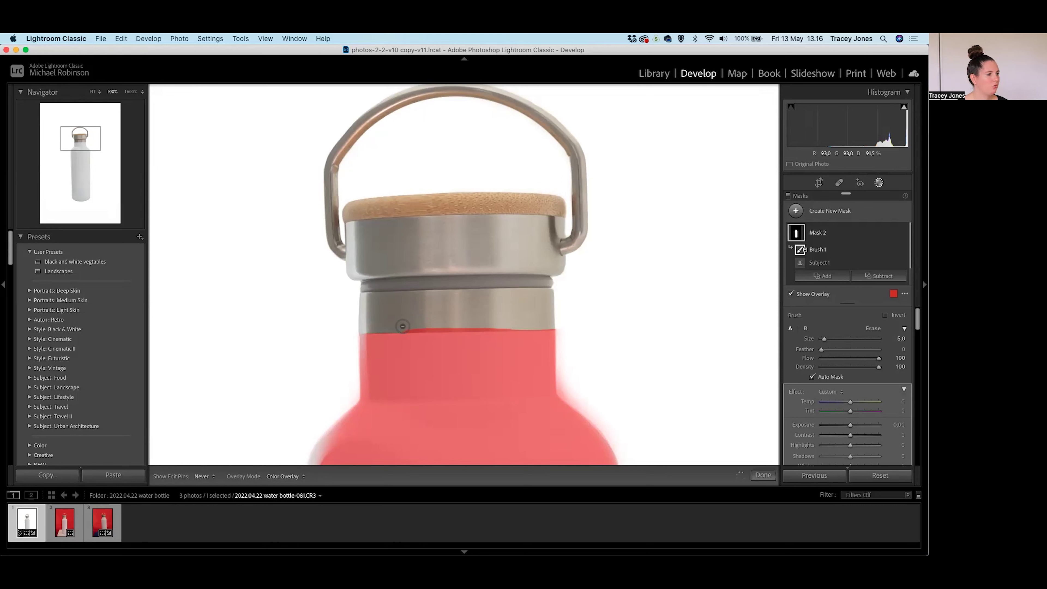
left_click_drag(441, 326, 559, 322)
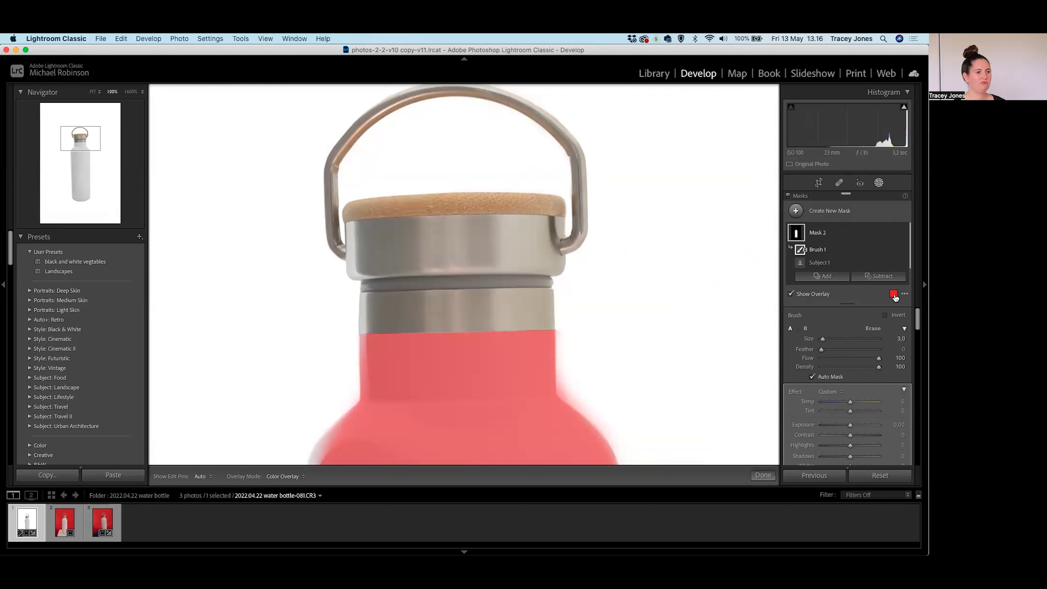
- Pick green in the Show Overlay colour swatch instead of red
left_click(893, 295)
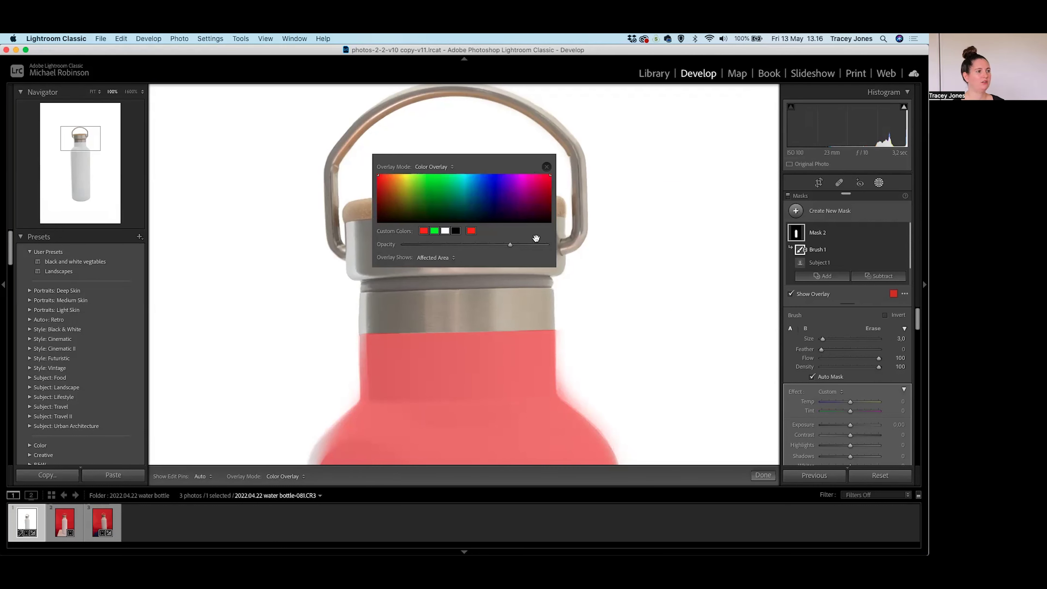
left_click(435, 230)
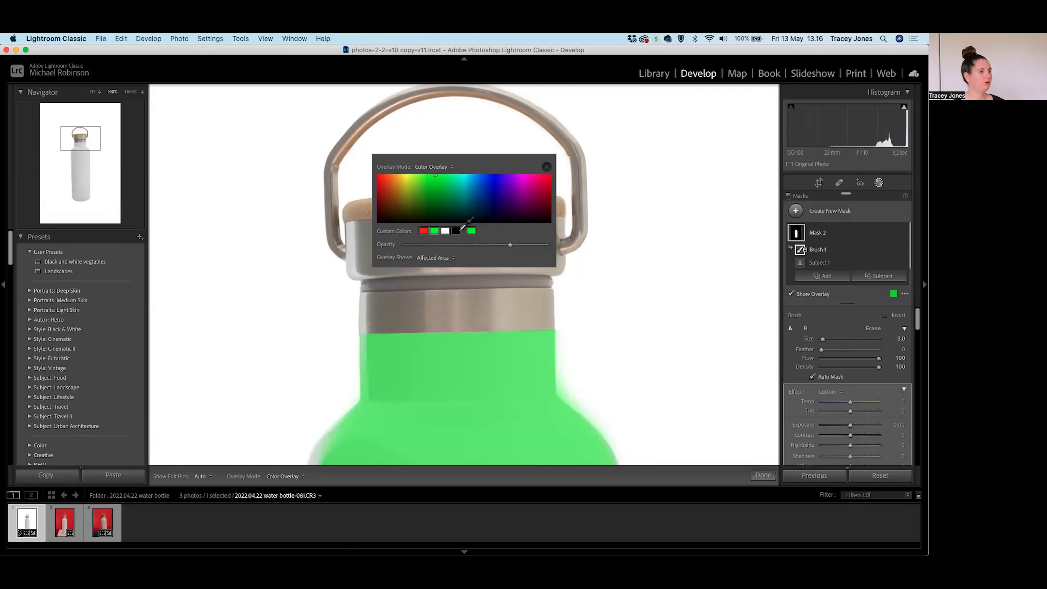
left_click(547, 167)
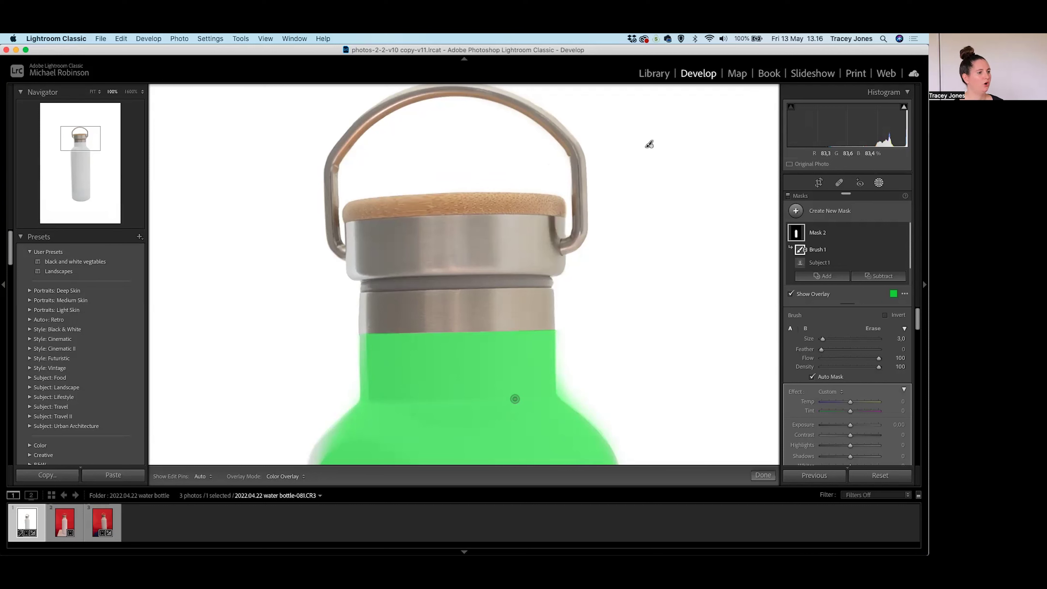
- Pan along the bottle body and erase the green mask fringe down its right edge
left_click_drag(540, 413, 557, 310)
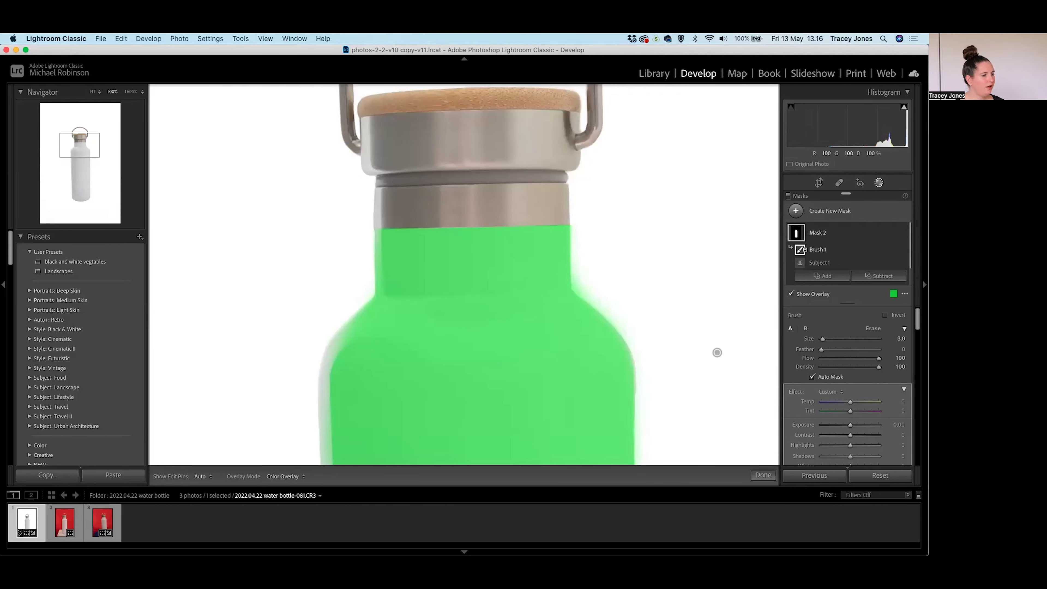
left_click_drag(608, 397, 597, 339)
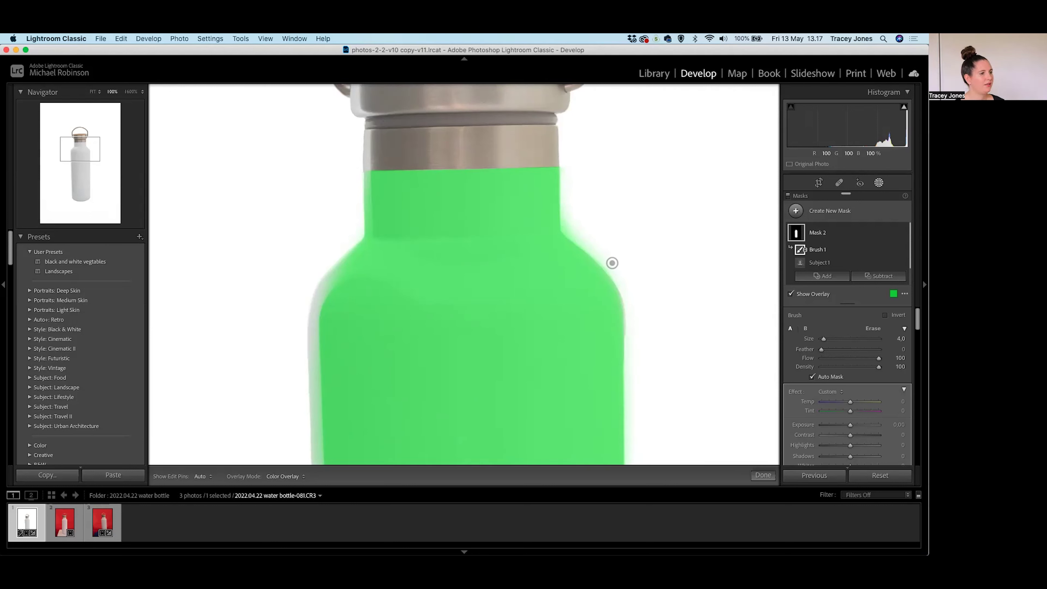
key("h")
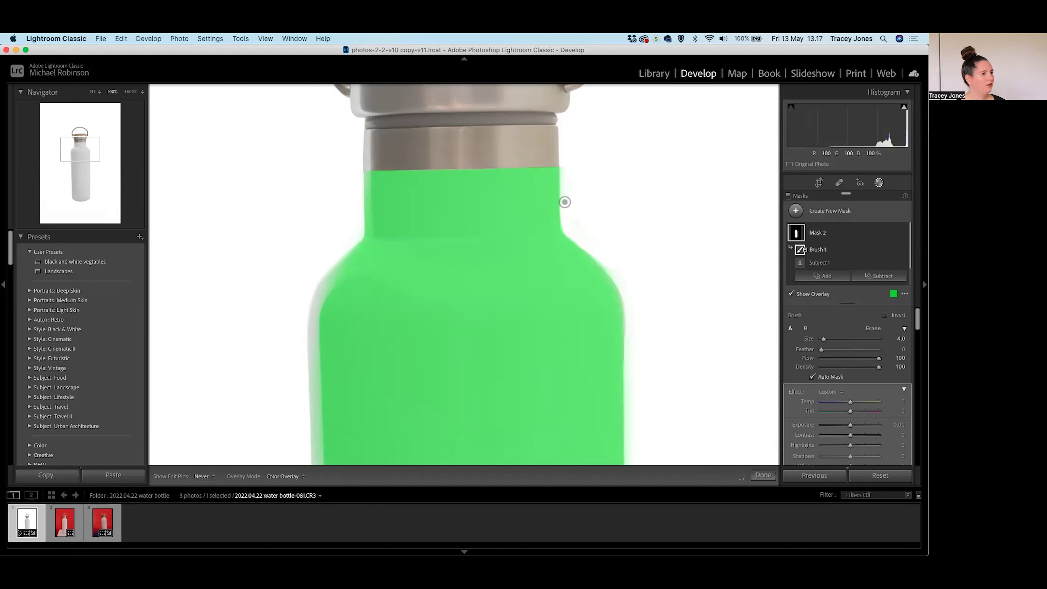
key("h")
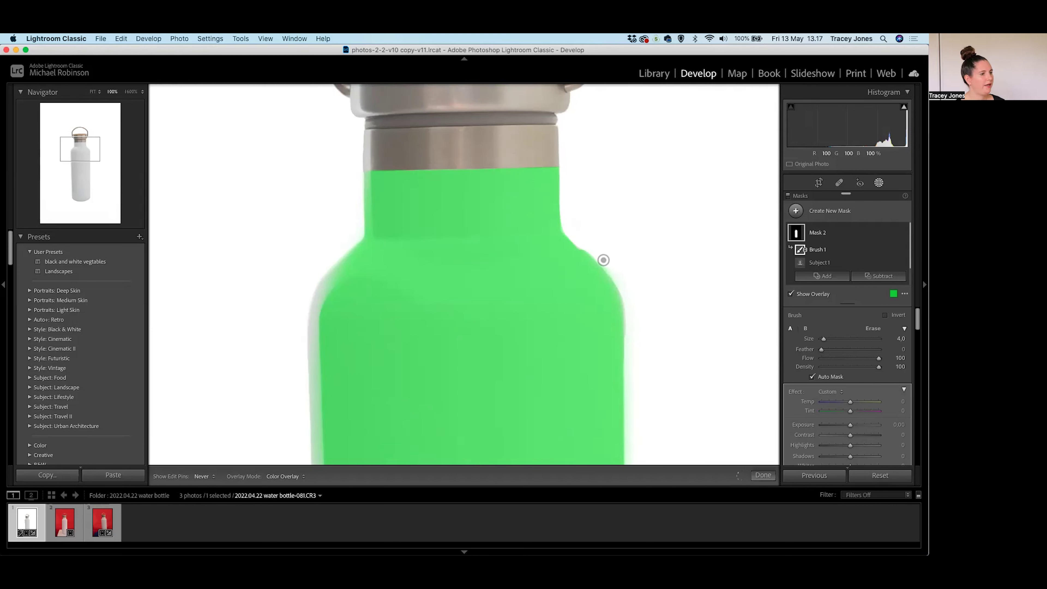
key("h")
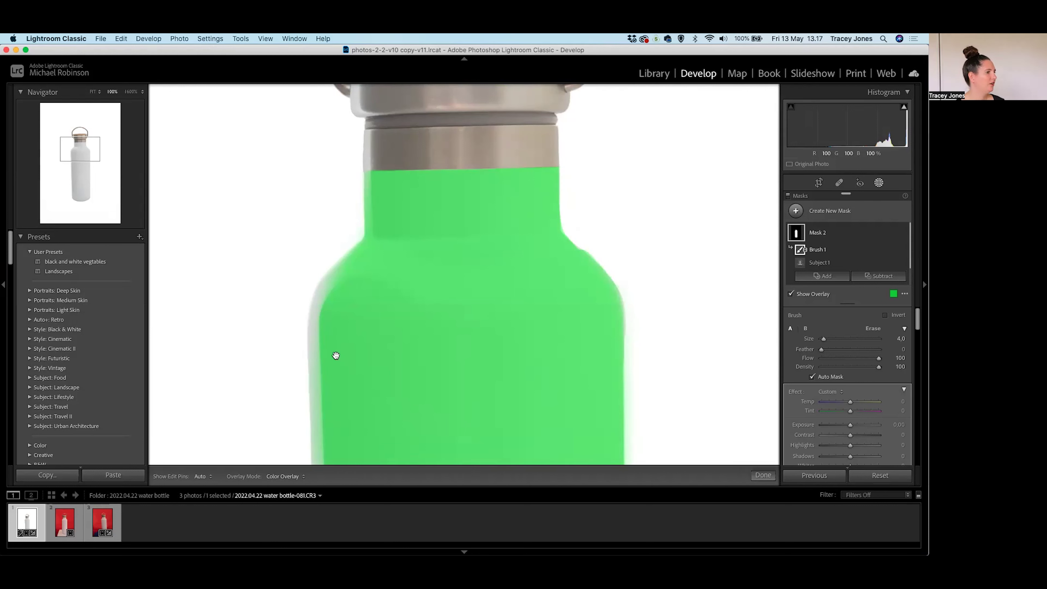
left_click_drag(349, 356, 338, 176)
left_click_drag(565, 400, 493, 390)
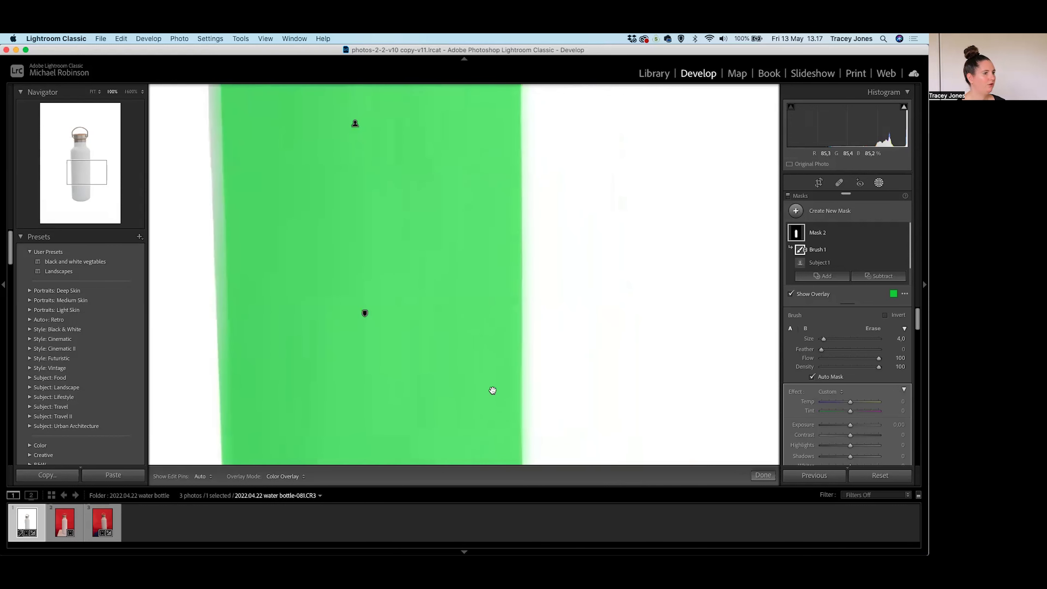
key("h")
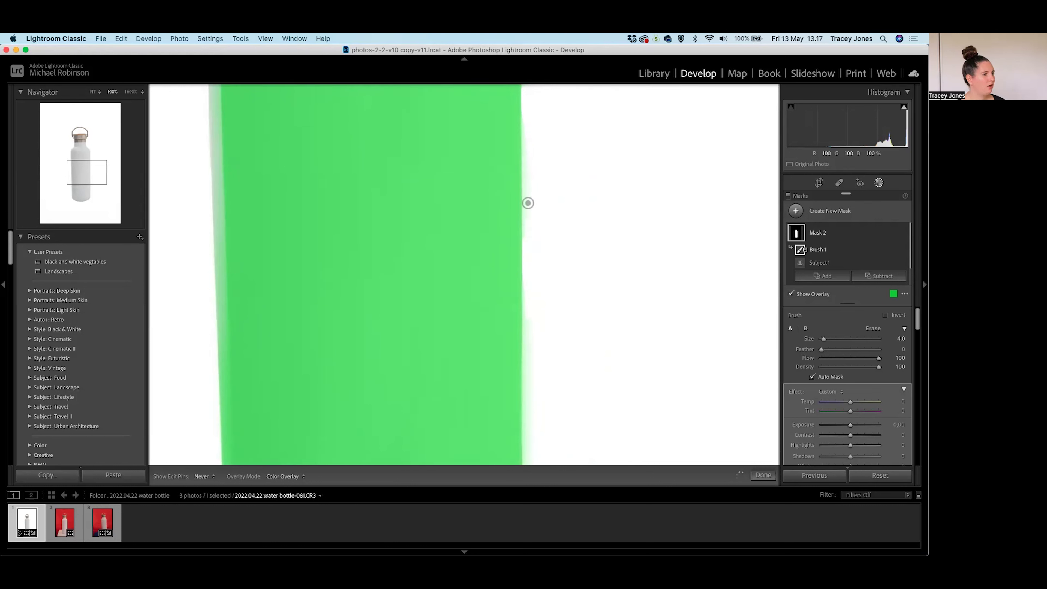
key("h")
left_click_drag(565, 405, 561, 294)
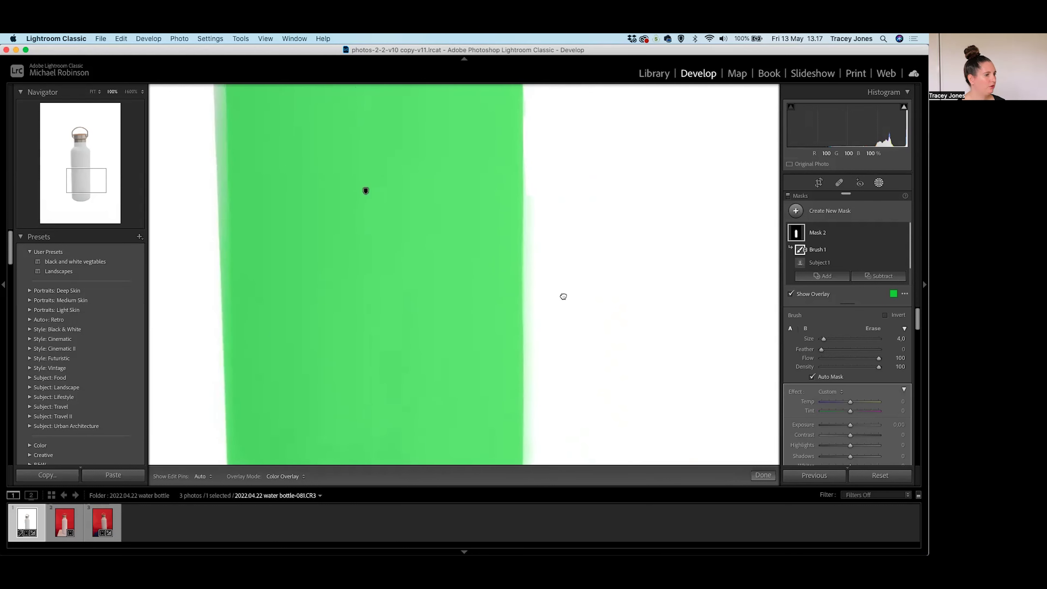
key("h")
left_click_drag(529, 202, 531, 433)
key("h")
mouse_move(573, 398)
left_mouse_down()
mouse_move(573, 227)
mouse_move(533, 225)
mouse_move(528, 367)
mouse_move(529, 378)
mouse_move(540, 354)
mouse_move(540, 205)
mouse_move(552, 232)
left_mouse_up()
key("h")
- Raise the erase brush size to 7 and bring the bottle's shoulder into view
scroll(541, 353, "up", 3)
key("h")
left_click_drag(566, 350, 656, 299)
left_click_drag(279, 185, 313, 341)
left_click_drag(327, 217, 327, 444)
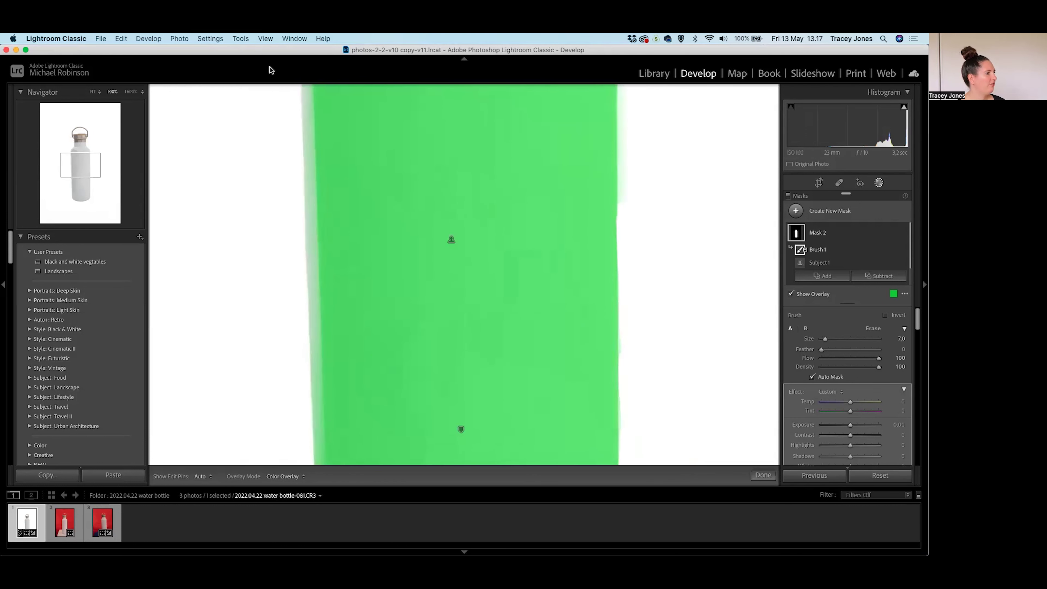
left_click_drag(254, 270, 356, 360)
left_click_drag(364, 140, 504, 130)
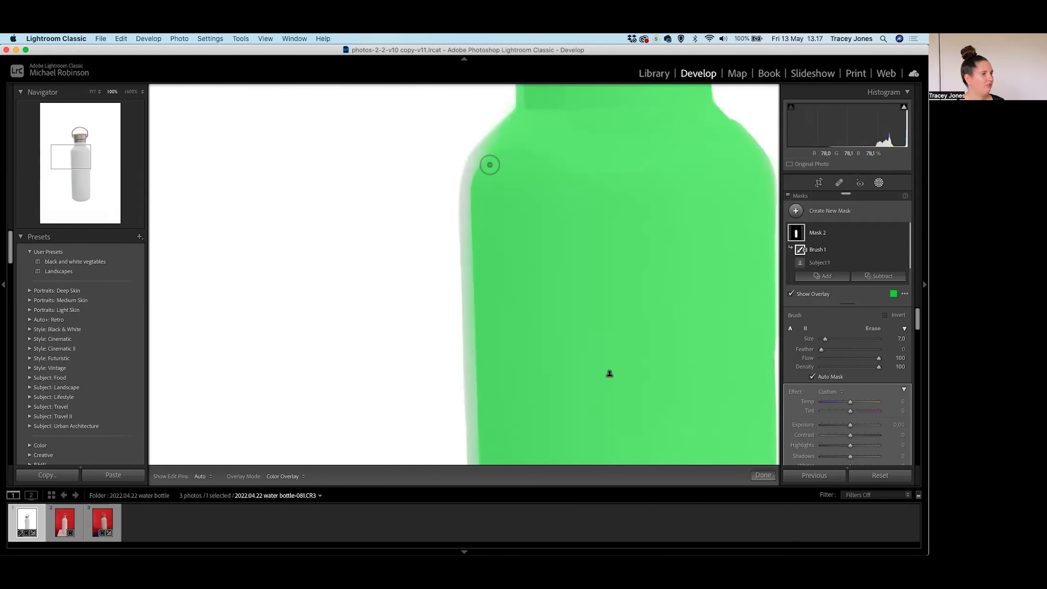
left_click_drag(479, 360, 527, 316)
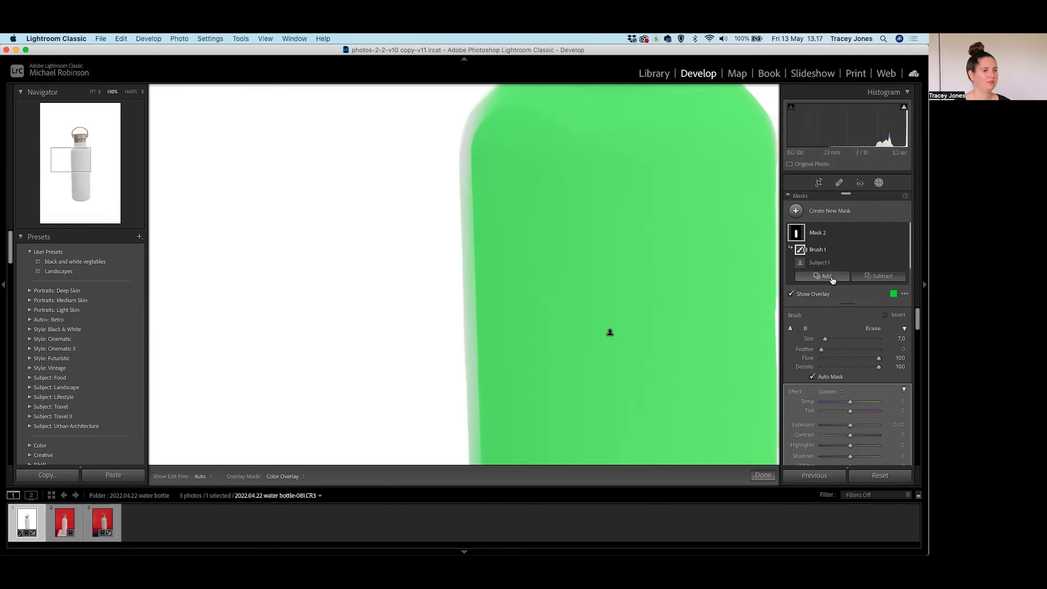
- Add a second brush to Mask 2, paint along the bottle's left edge, and zoom out
left_click(821, 277)
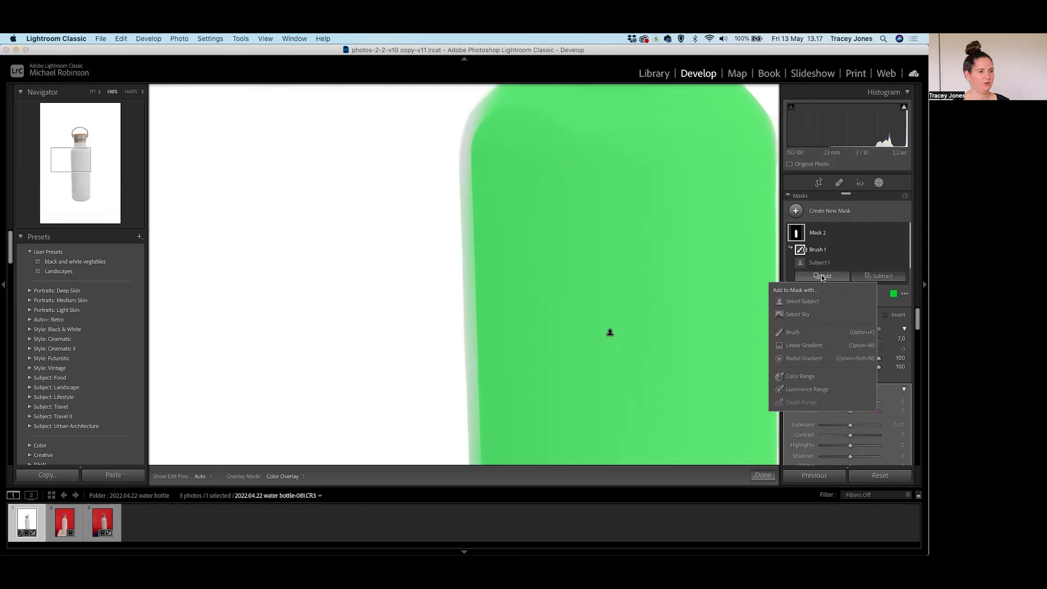
left_click(792, 333)
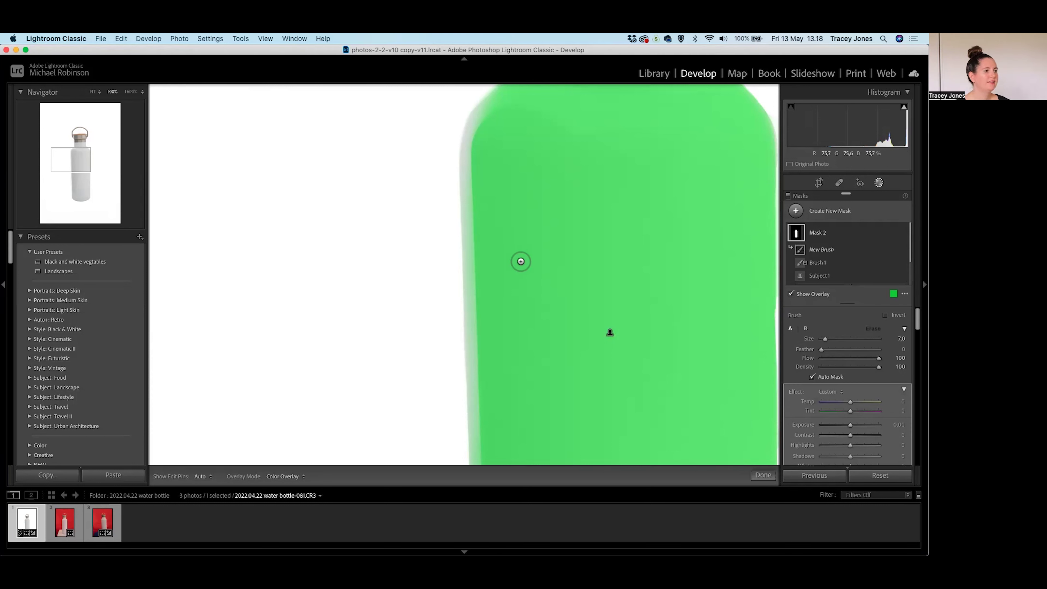
key("h")
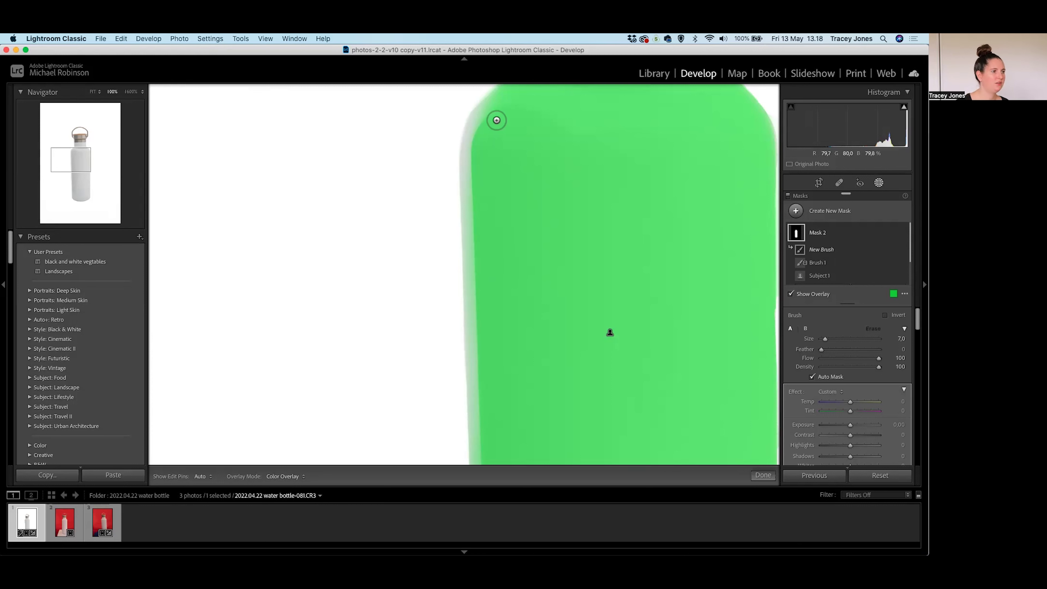
key("alt")
mouse_move(506, 101)
left_mouse_down()
mouse_move(482, 115)
mouse_move(498, 98)
mouse_move(473, 124)
mouse_move(483, 110)
mouse_move(468, 167)
mouse_move(479, 453)
left_mouse_up()
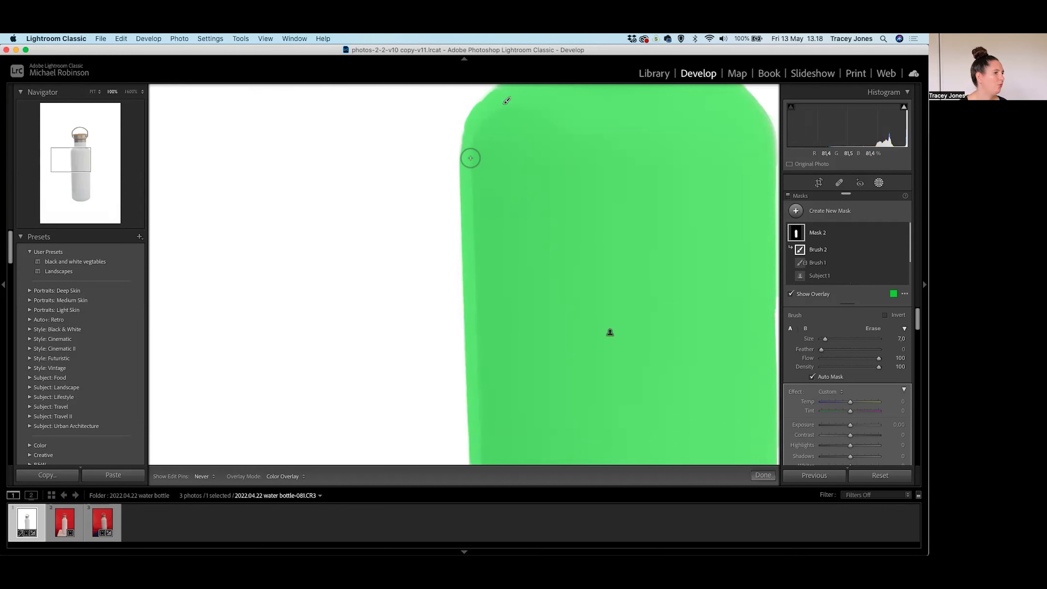
left_click_drag(528, 334, 521, 191)
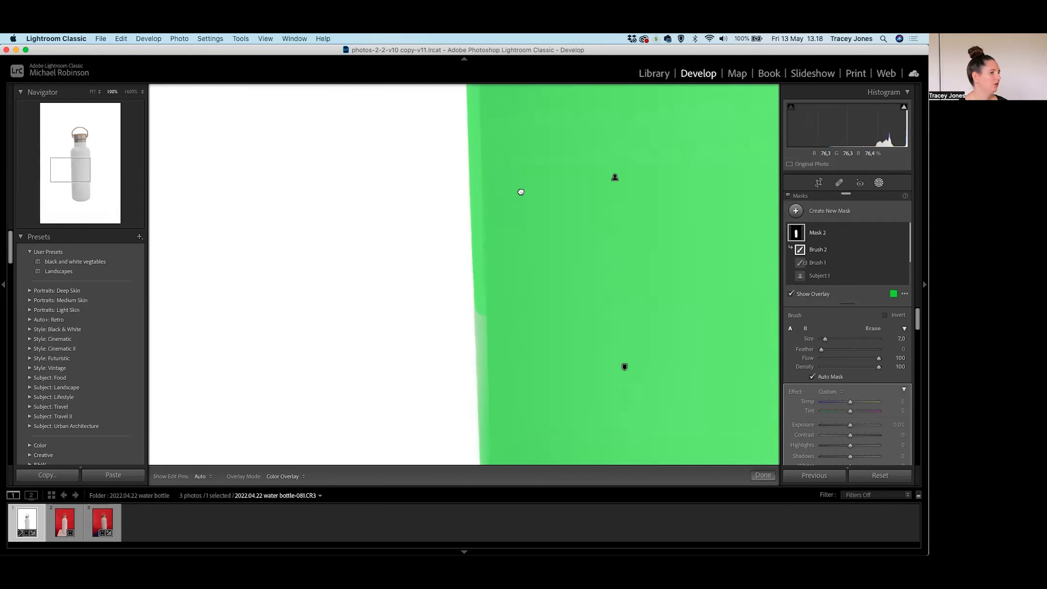
mouse_move(500, 283)
left_mouse_down()
mouse_move(508, 167)
mouse_move(476, 179)
mouse_move(484, 303)
left_mouse_up()
key("h")
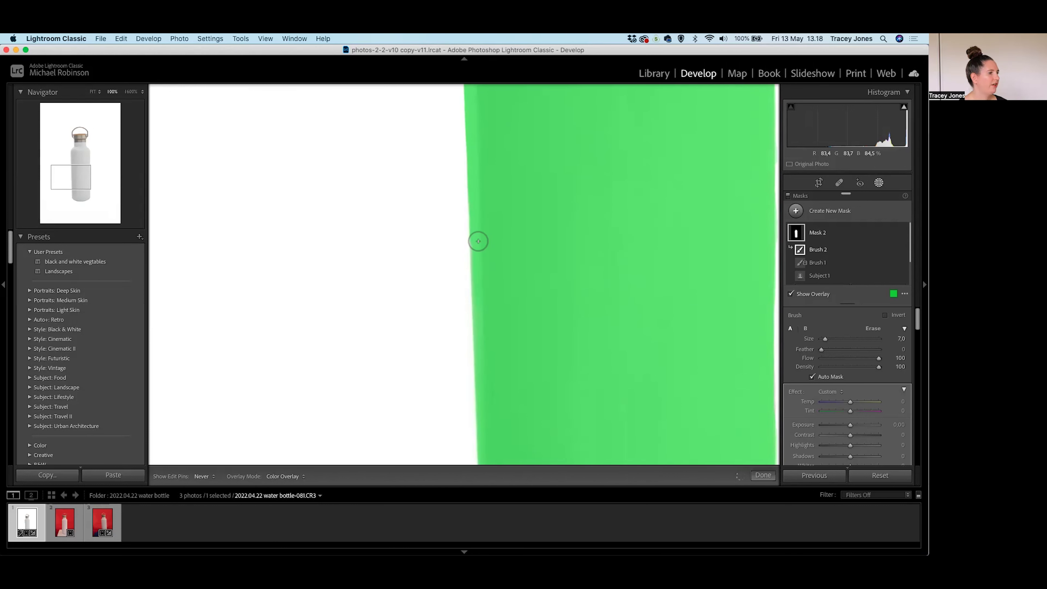
key("super+minus")
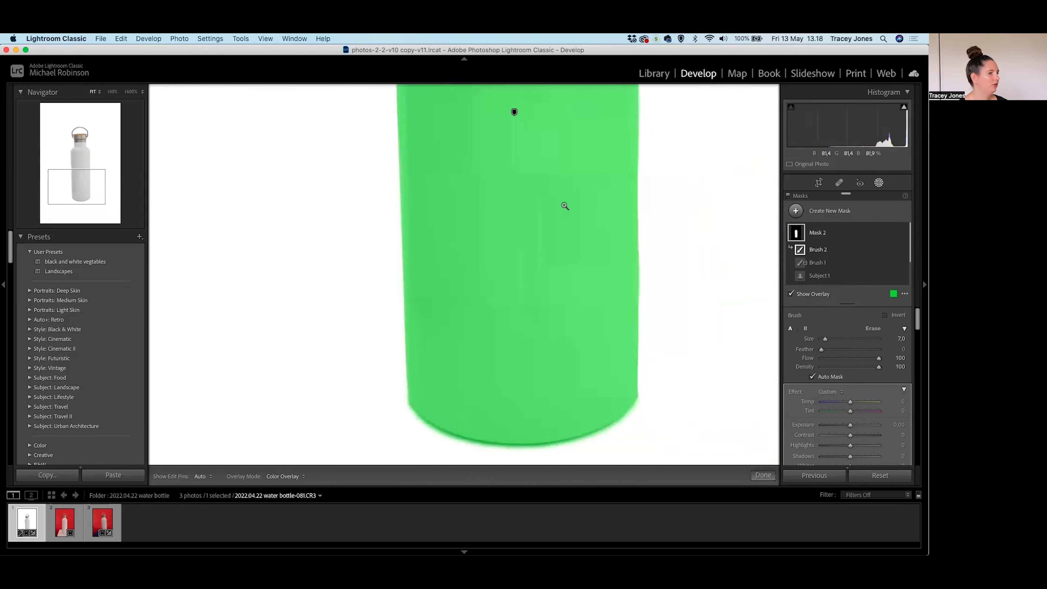
key("super+minus")
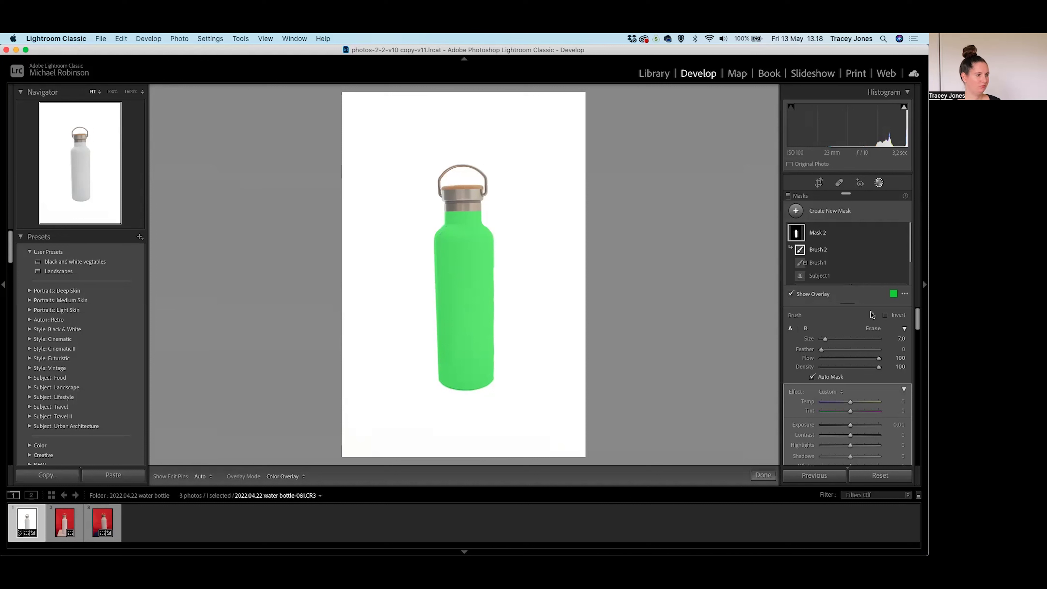
- Turn Show Overlay off and scroll the mask panel down to the Color swatch
left_click(789, 294)
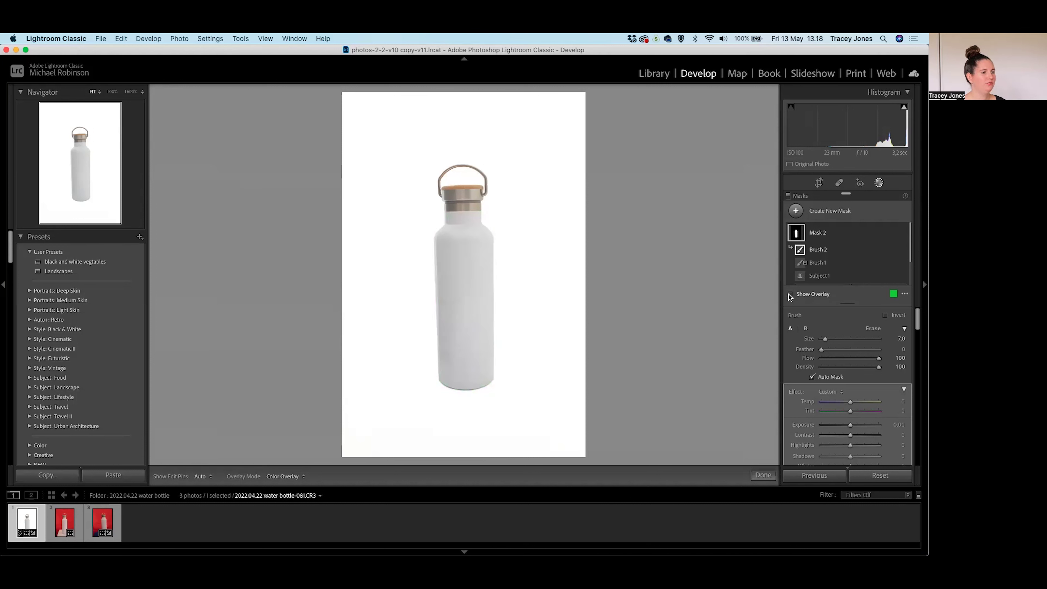
left_click(789, 294)
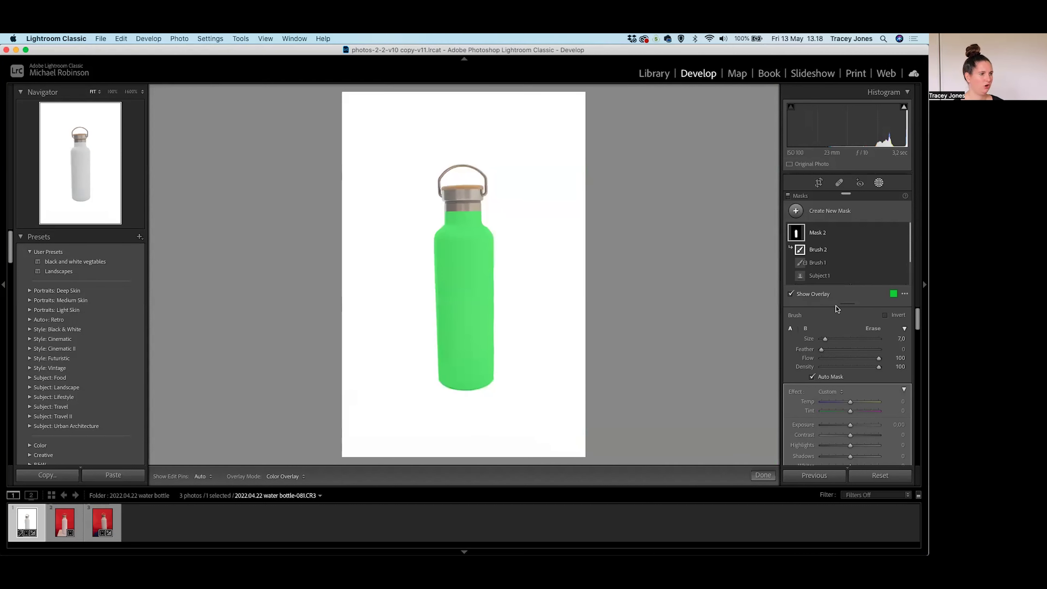
left_click(789, 294)
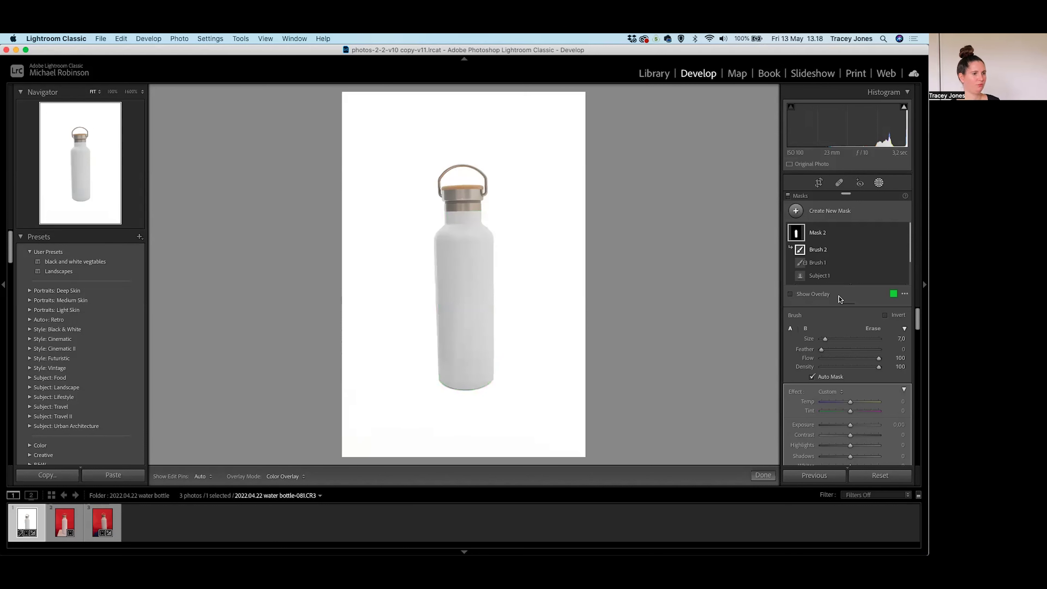
scroll(835, 378, "down", 2)
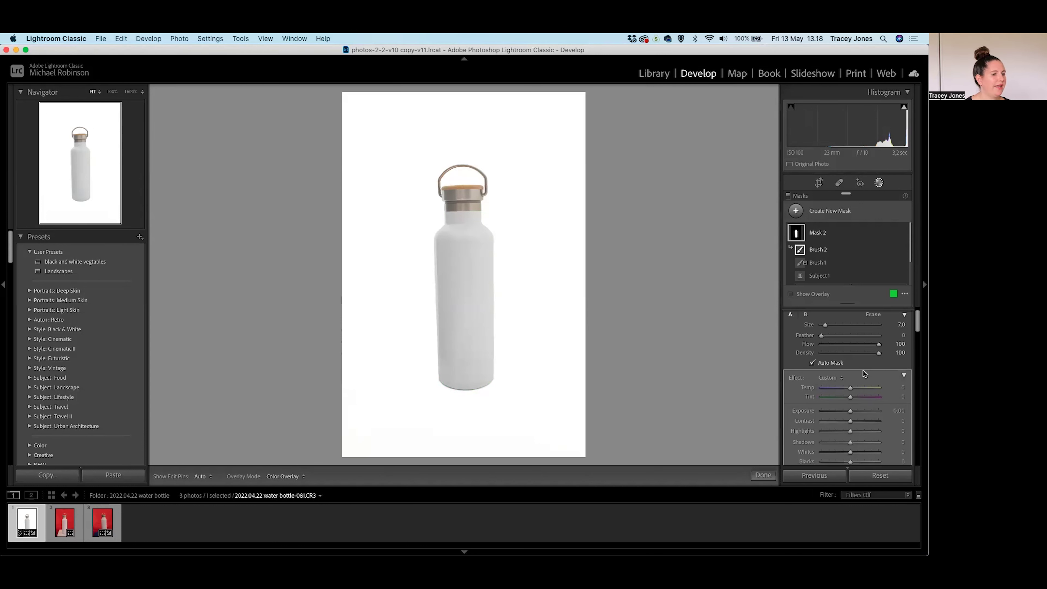
scroll(865, 317, "down", 6)
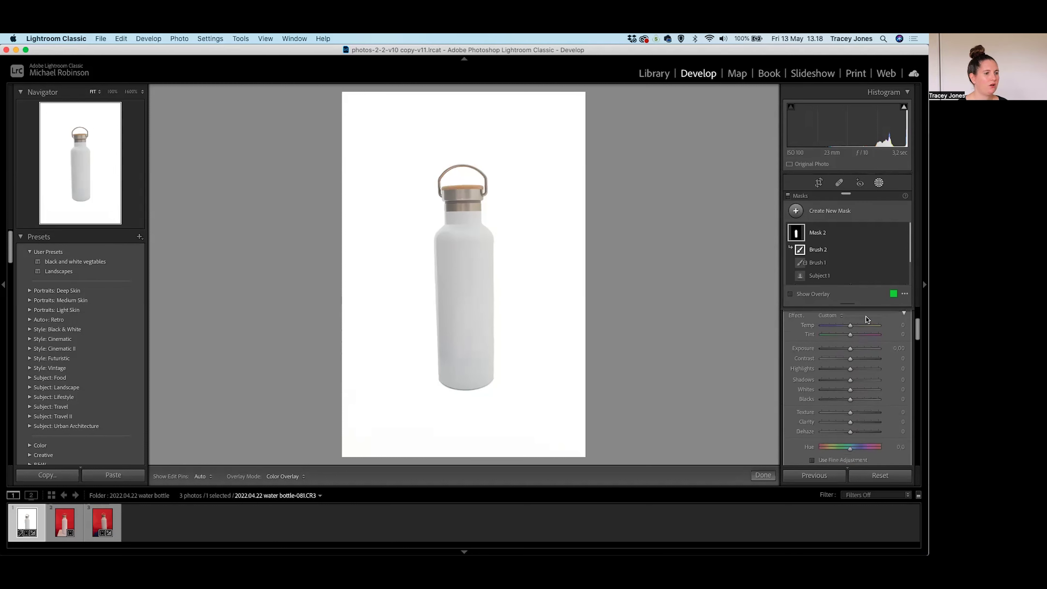
scroll(829, 340, "up", 1)
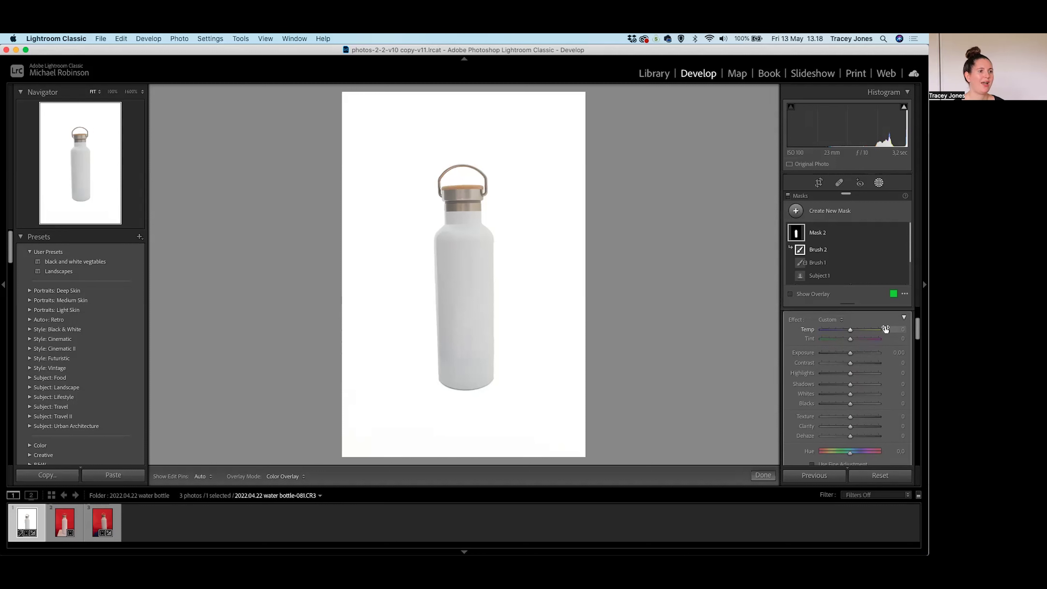
scroll(885, 328, "down", 2)
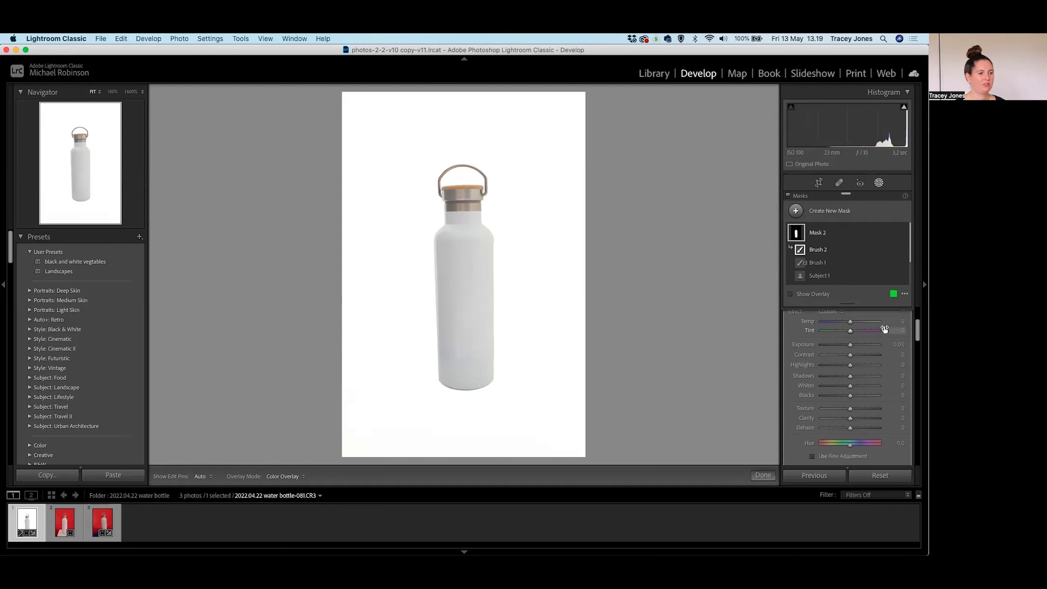
scroll(883, 328, "down", 10)
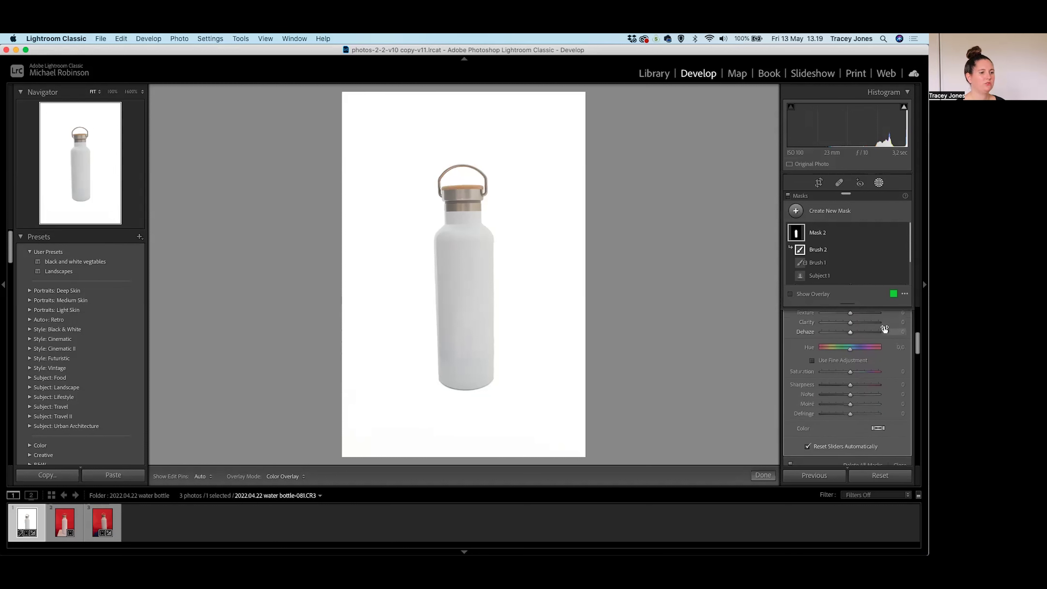
scroll(852, 363, "down", 2)
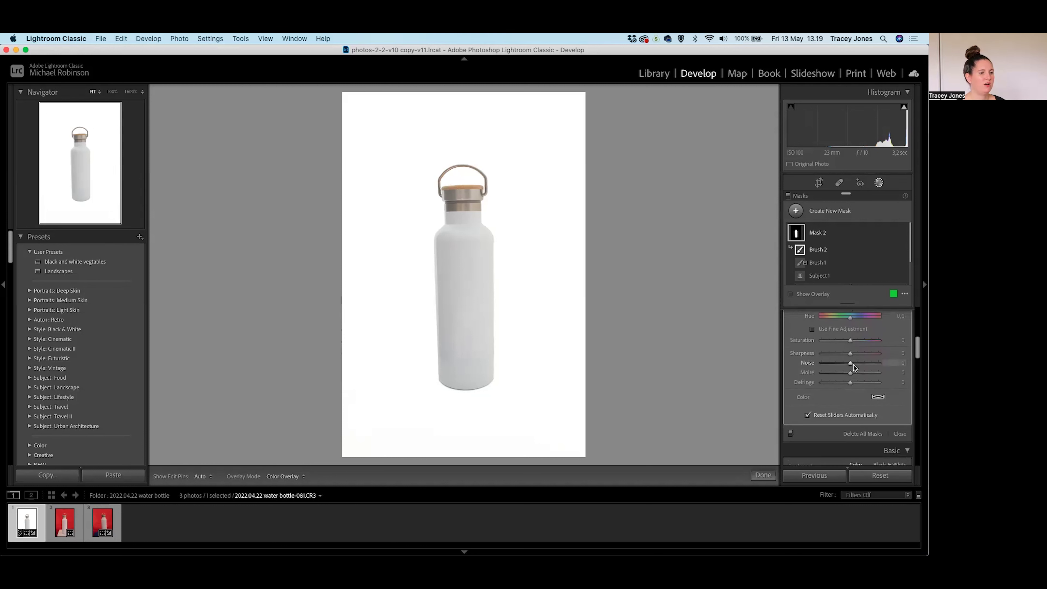
- Sweep the mask's Color picker across hues, ending on a pale cream at H 57, S 47
left_click(877, 396)
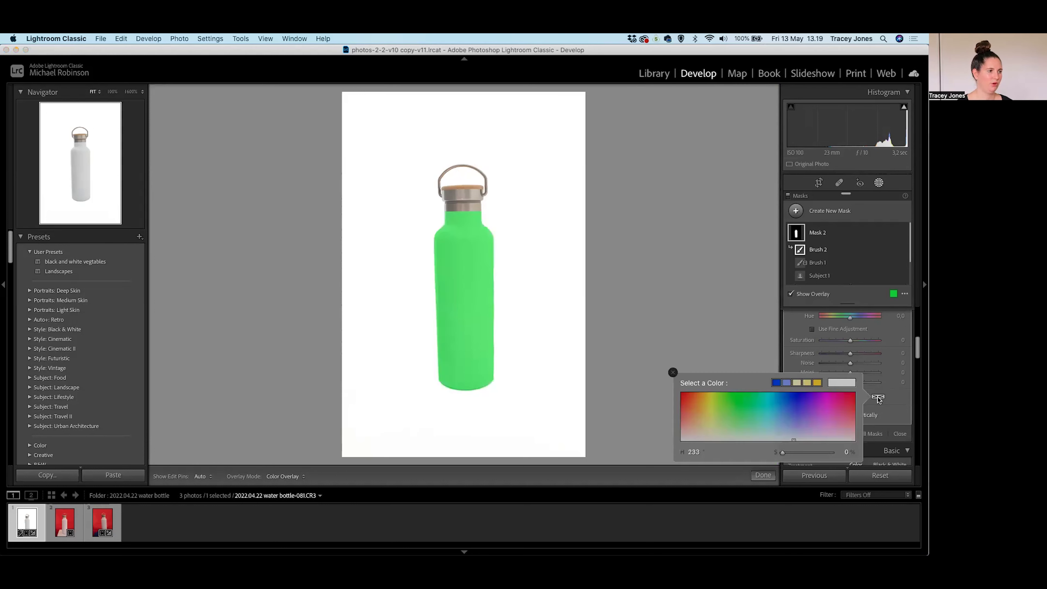
left_click(684, 394)
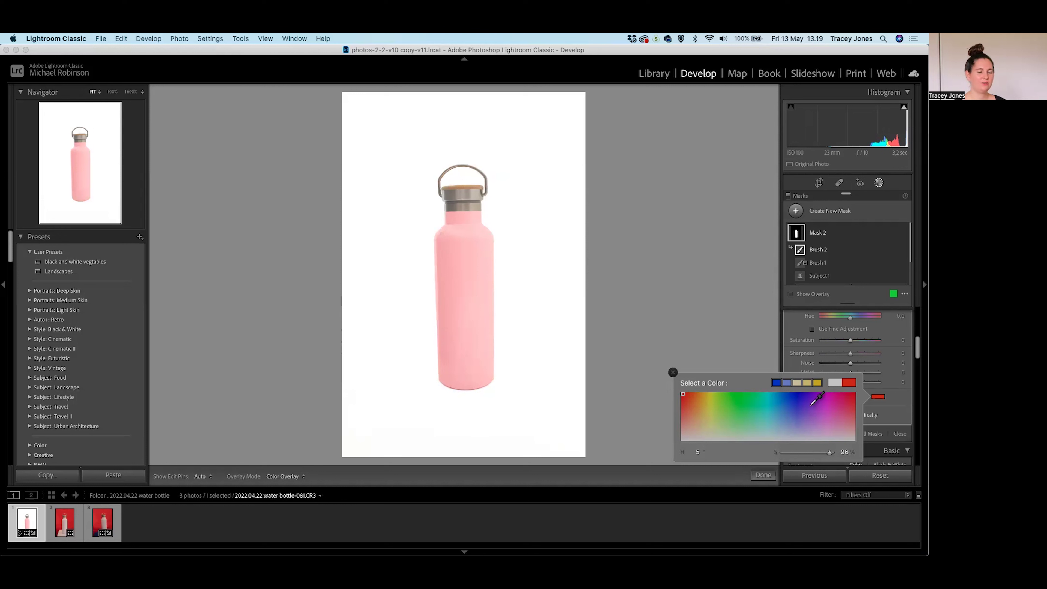
mouse_move(701, 390)
left_mouse_down()
mouse_move(729, 404)
mouse_move(797, 410)
mouse_move(793, 400)
mouse_move(850, 394)
mouse_move(858, 404)
mouse_move(855, 387)
mouse_move(861, 398)
mouse_move(730, 411)
mouse_move(814, 413)
mouse_move(823, 427)
mouse_move(708, 417)
left_mouse_up()
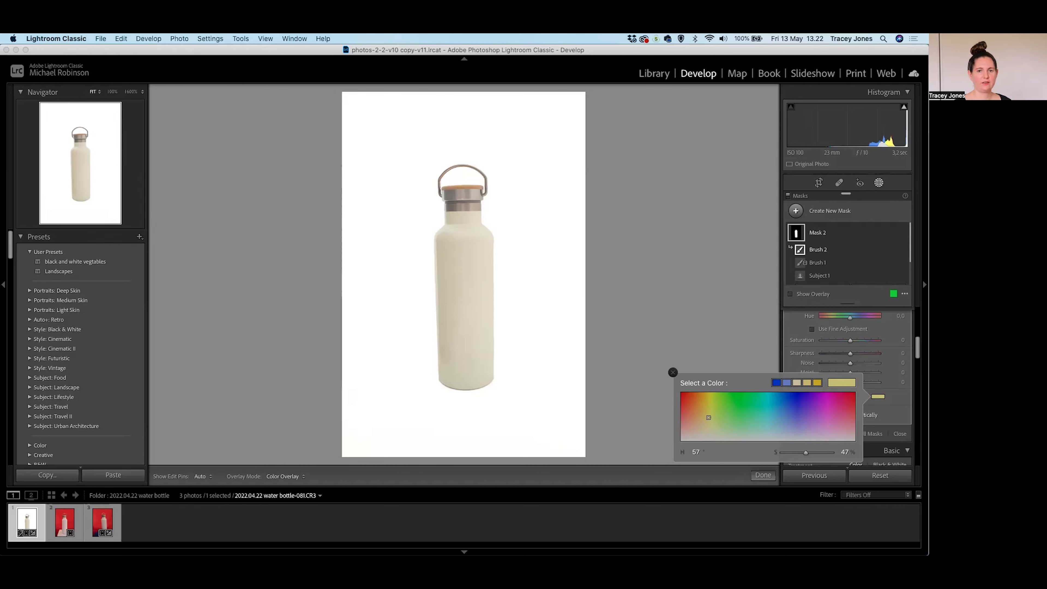
- Switch to Chrome full screen and scroll workwithcolor.com's colour chart down to Baby Pink
key("super+Tab")
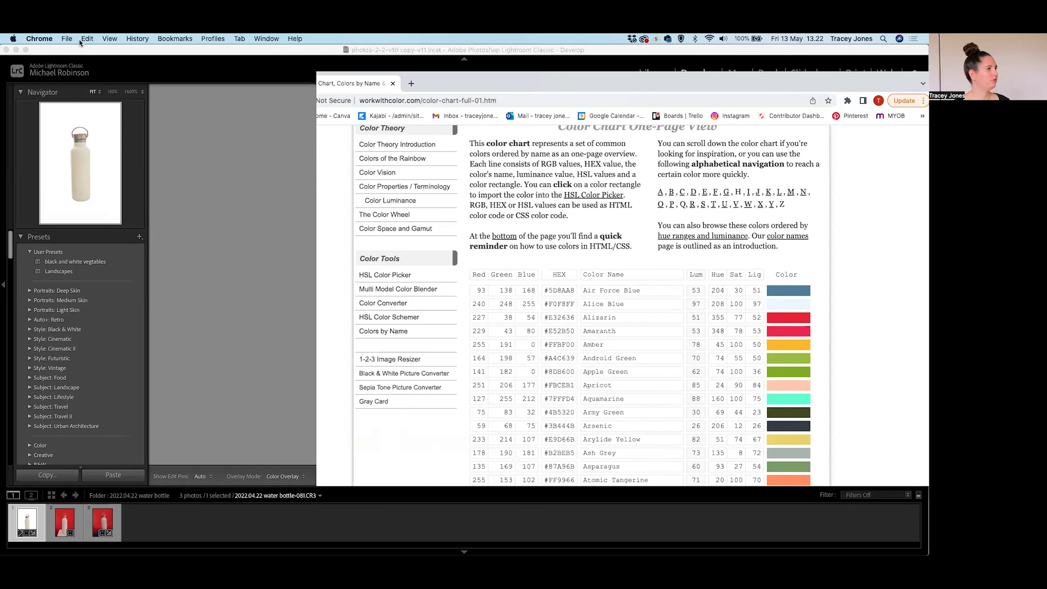
key("ctrl+super+f")
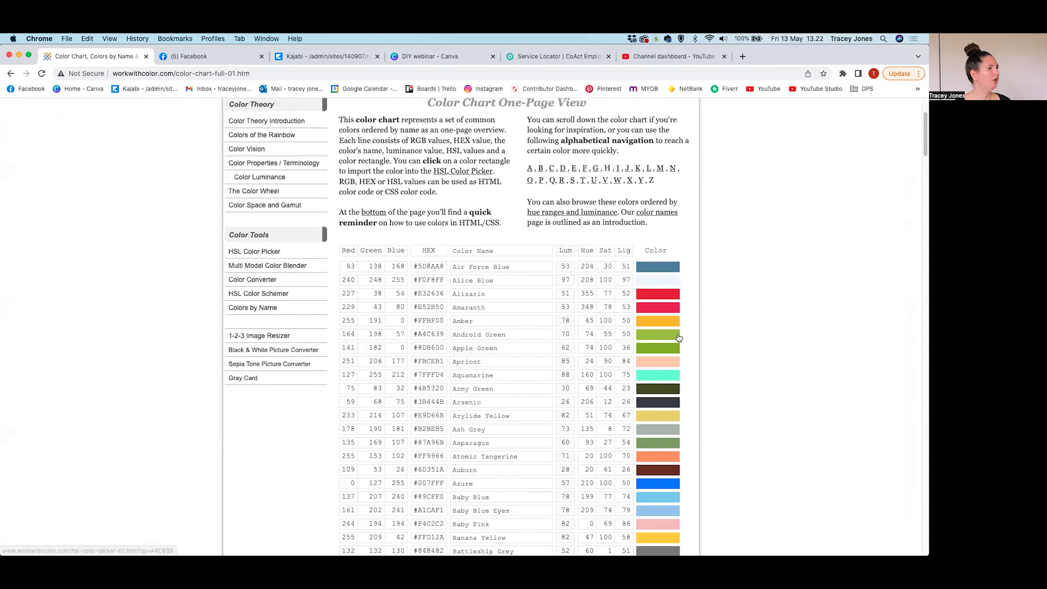
scroll(679, 332, "down", 1)
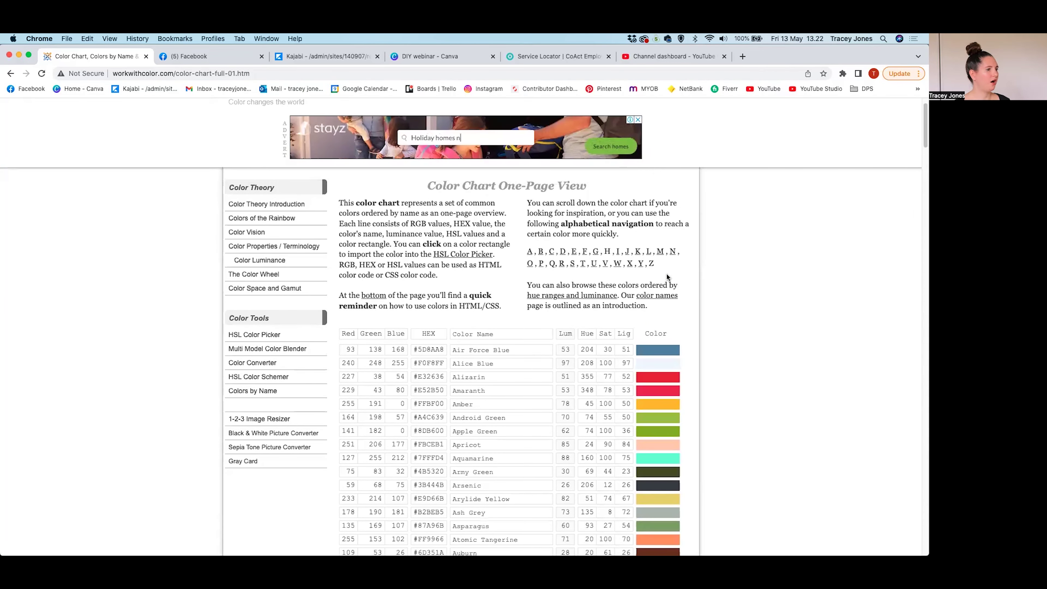
scroll(667, 276, "down", 3)
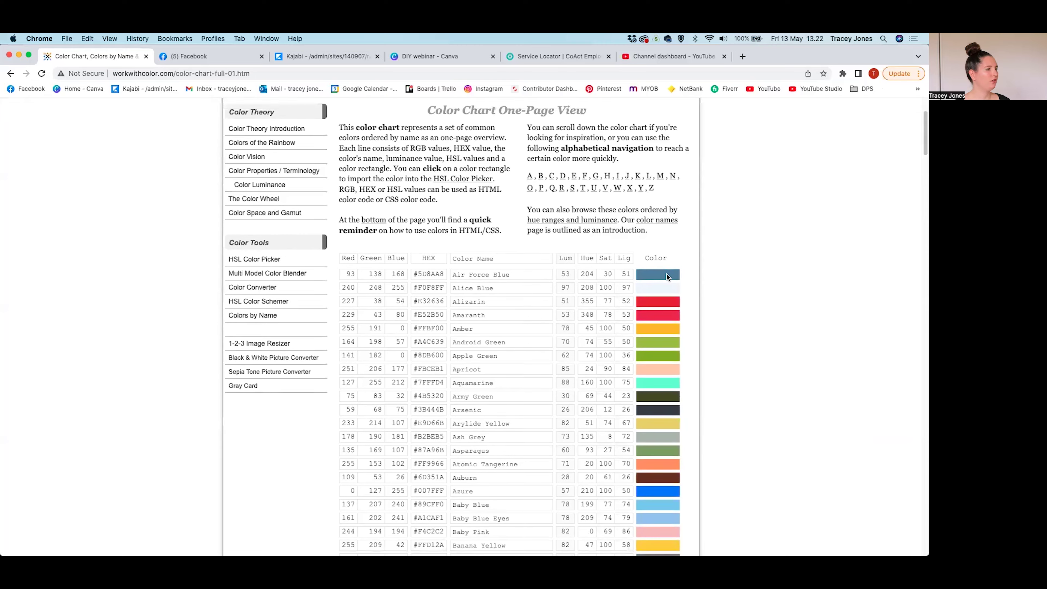
scroll(668, 276, "down", 2)
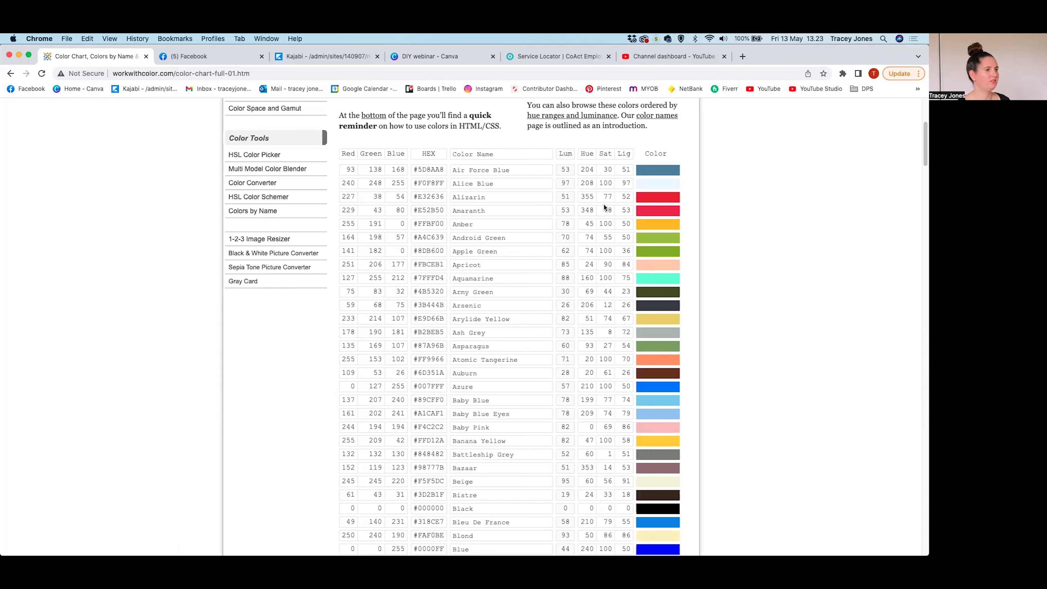
- Try a hue of 377 in the mask's Color picker, then compare against the browser's colour chart
mouse_move(352, 544)
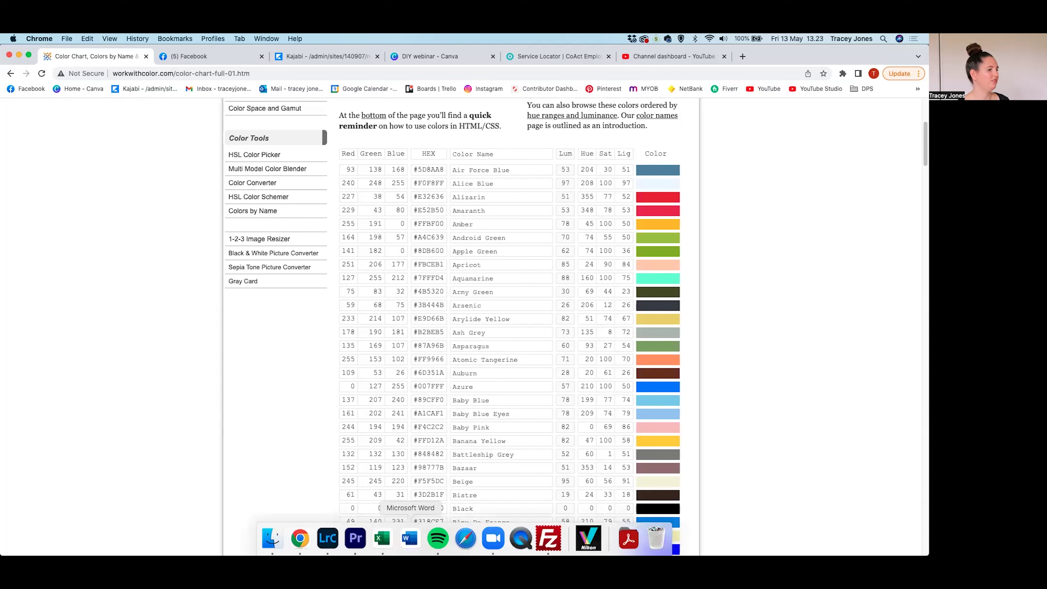
left_click(333, 543)
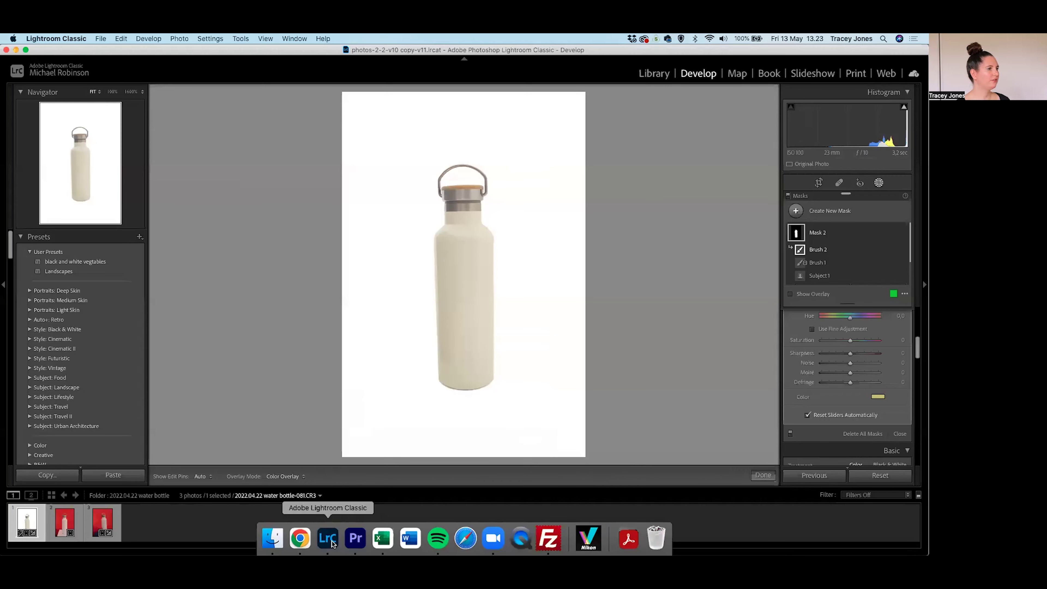
left_click(879, 397)
mouse_move(328, 536)
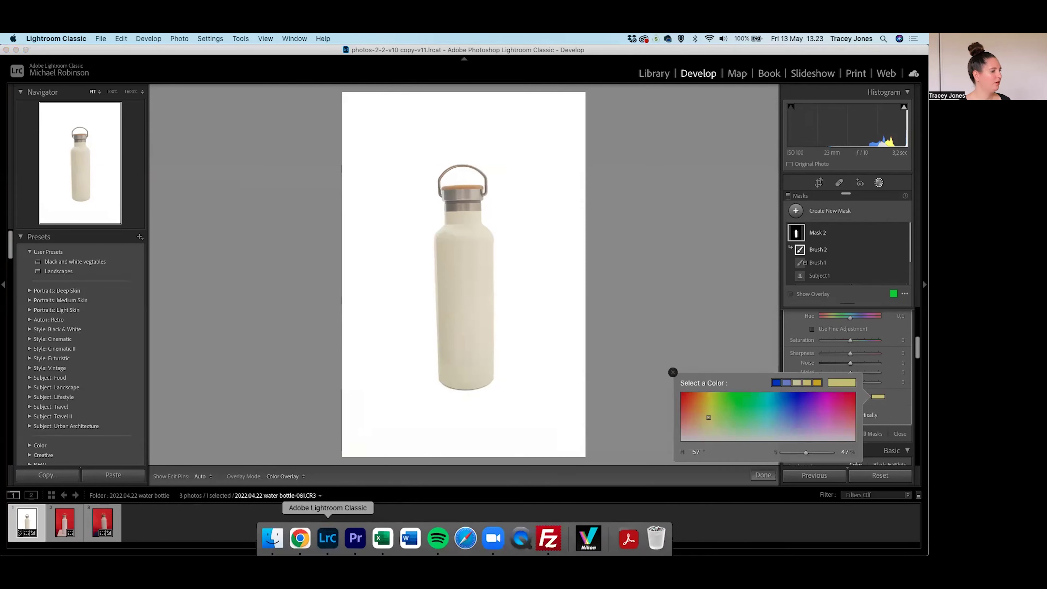
left_click(693, 452)
type("377")
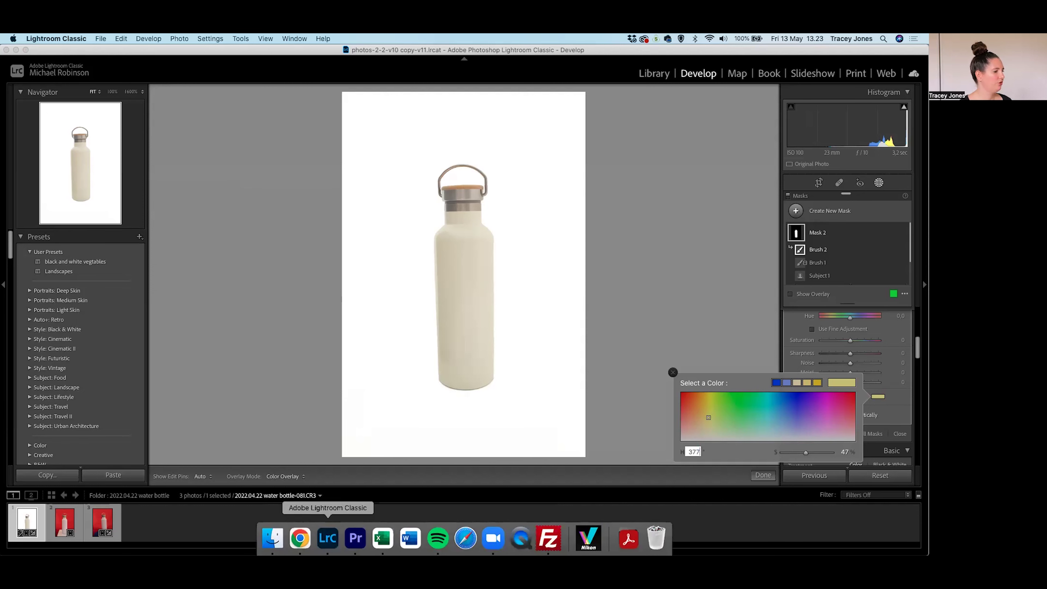
left_click(300, 540)
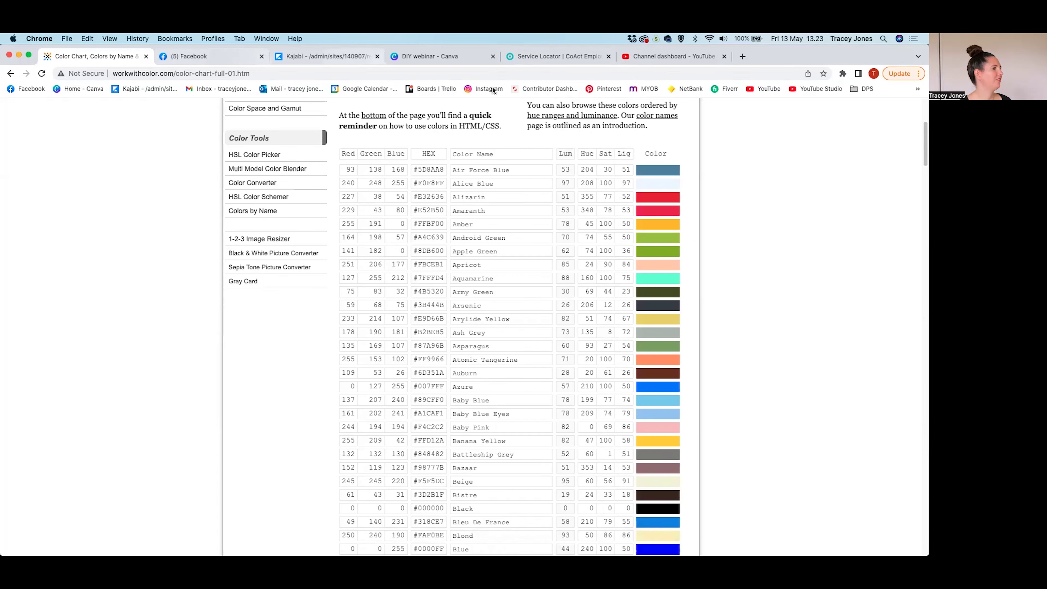
- Set the mask tint to hue 355 and saturation 47, then return to Chrome's colour chart
left_click(336, 538)
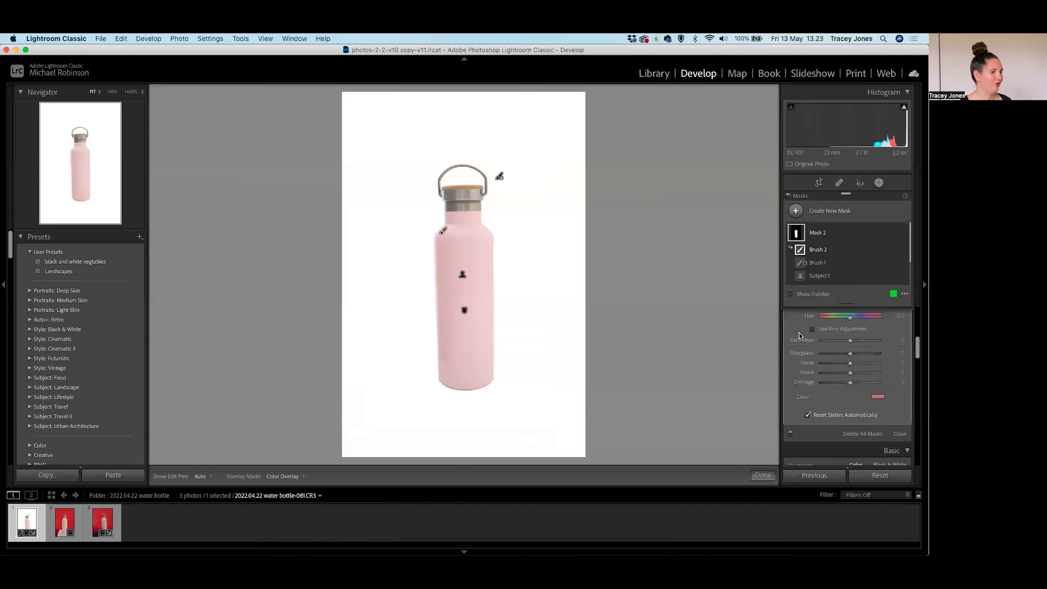
left_click(877, 398)
left_click(692, 453)
type("355")
left_click(841, 452)
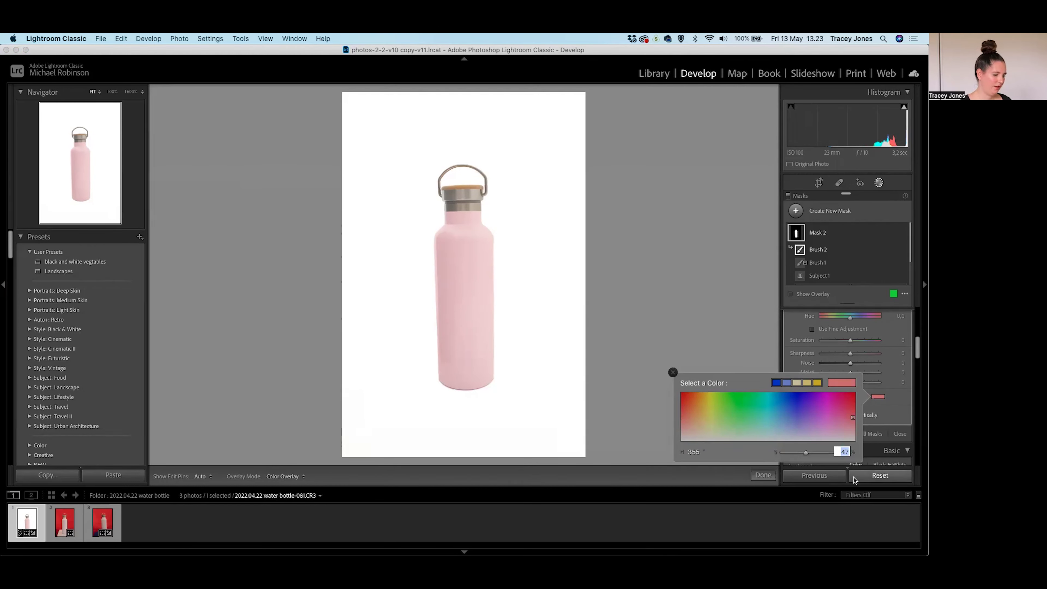
key("Return")
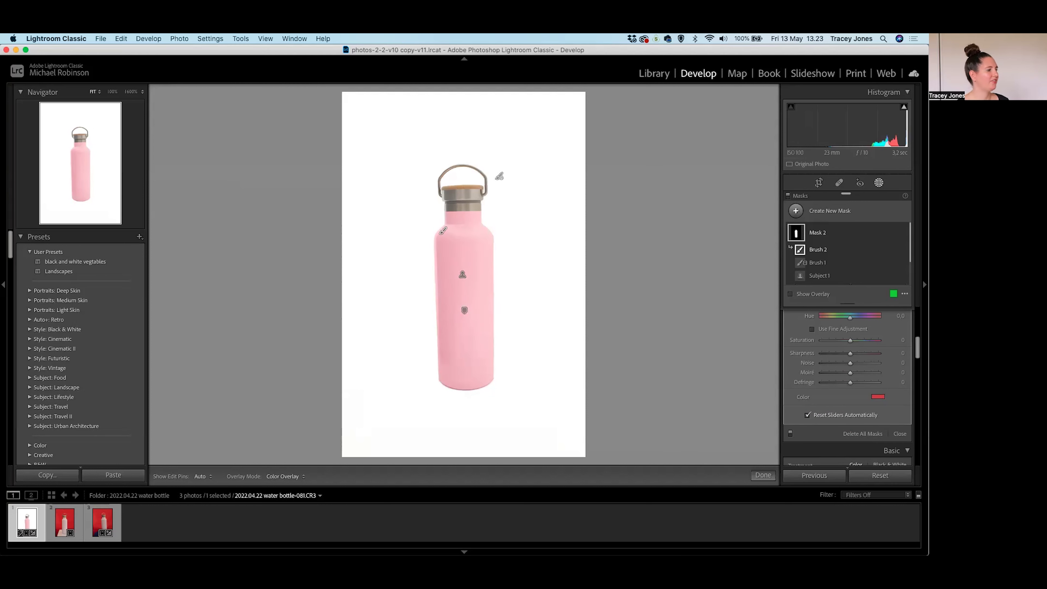
mouse_move(354, 549)
left_click(300, 538)
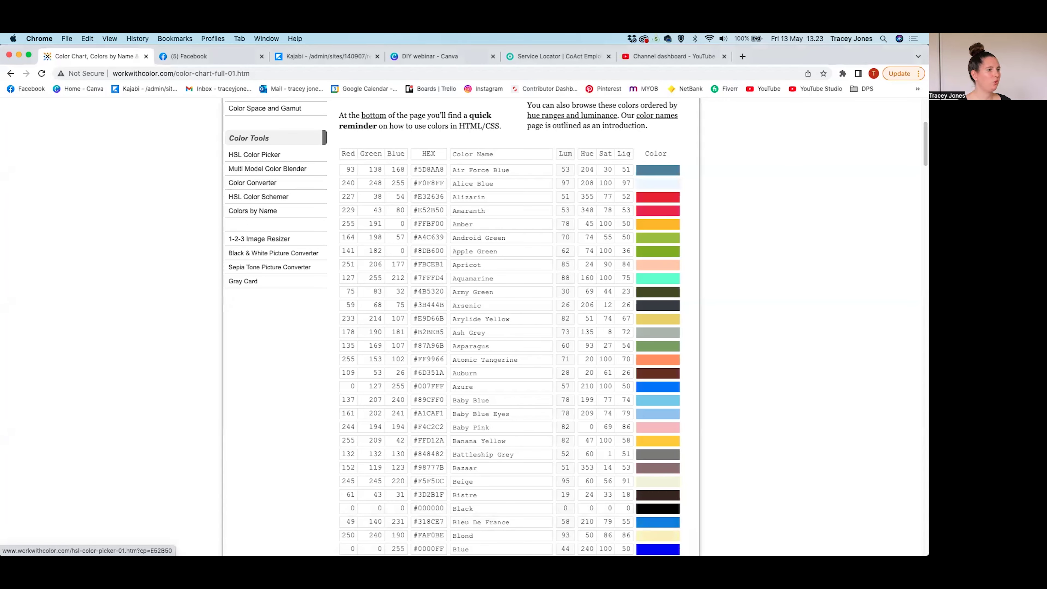
- Scroll the Lightroom mask panel up to Exposure, then glance back at Chrome's colour chart
mouse_move(323, 538)
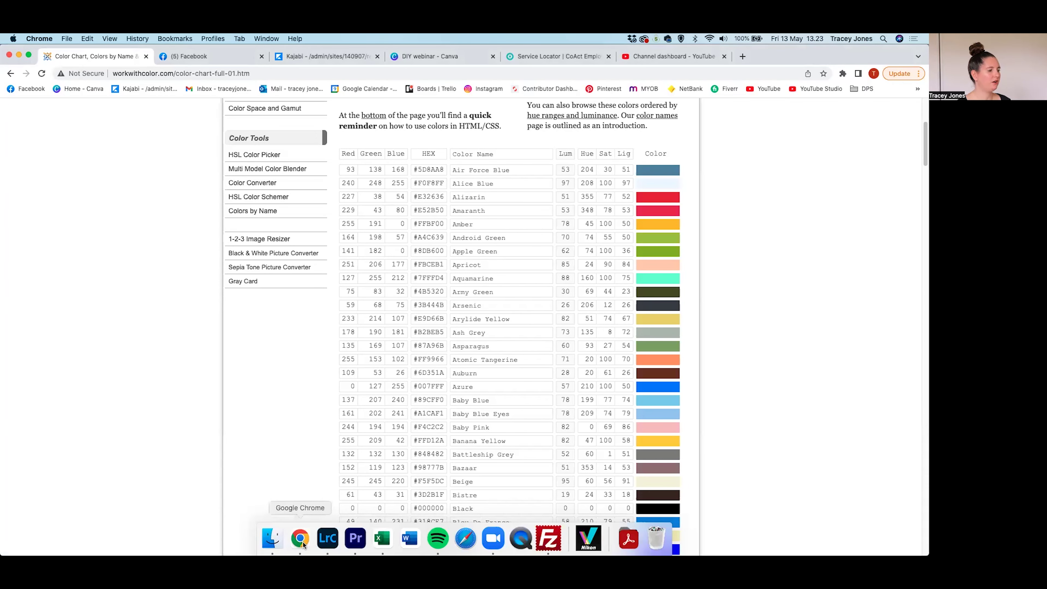
left_click(328, 541)
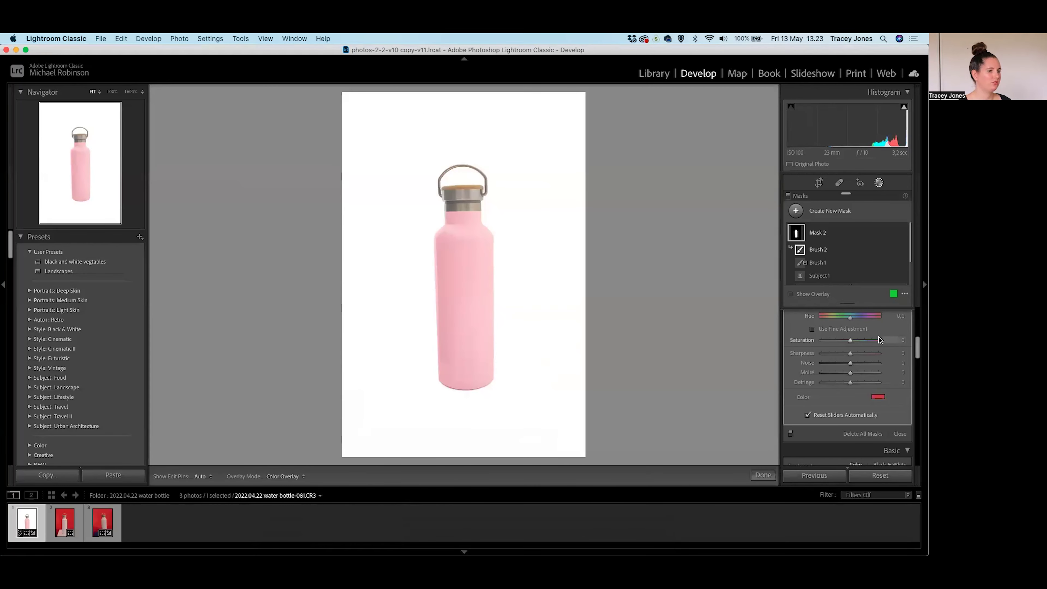
scroll(840, 404, "up", 3)
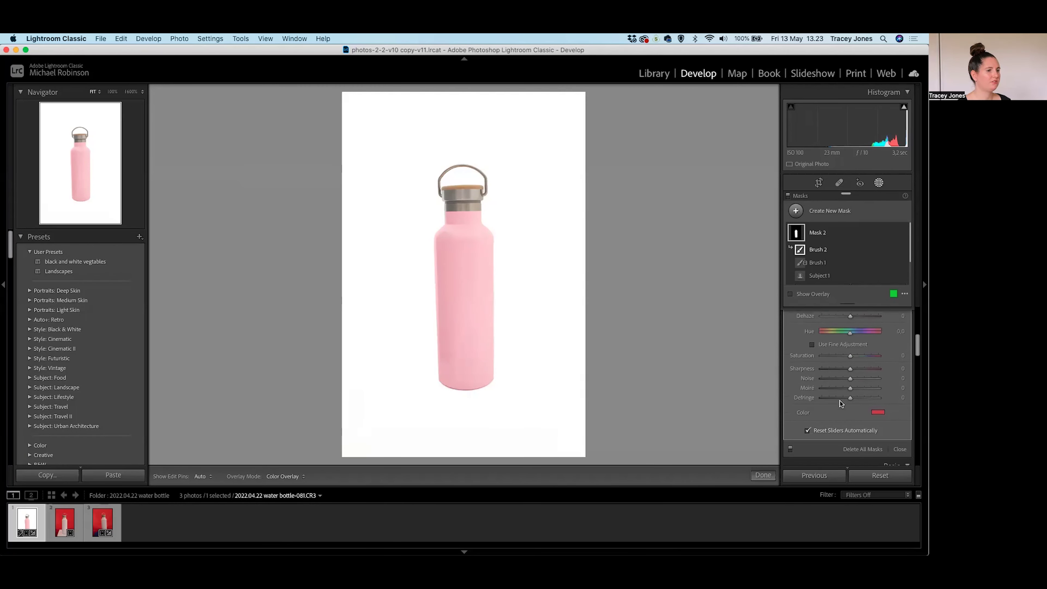
scroll(840, 403, "up", 5)
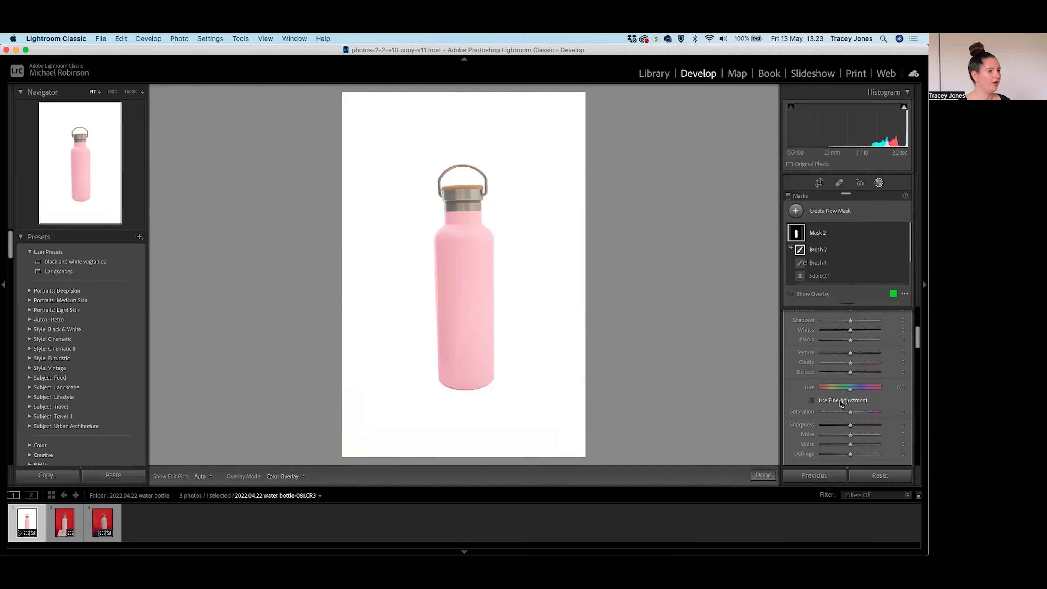
scroll(840, 403, "up", 3)
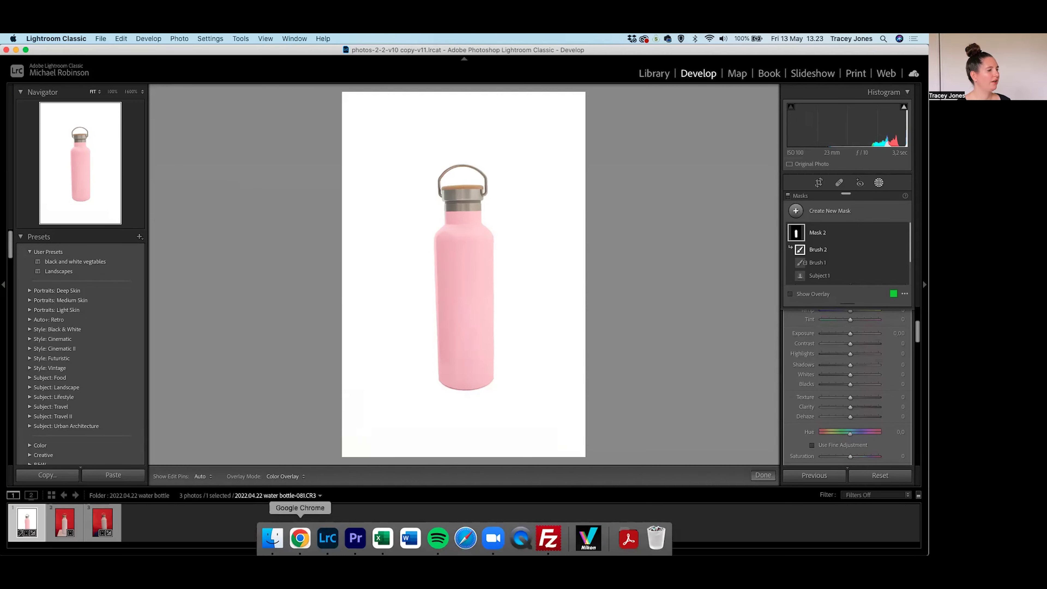
left_click(297, 537)
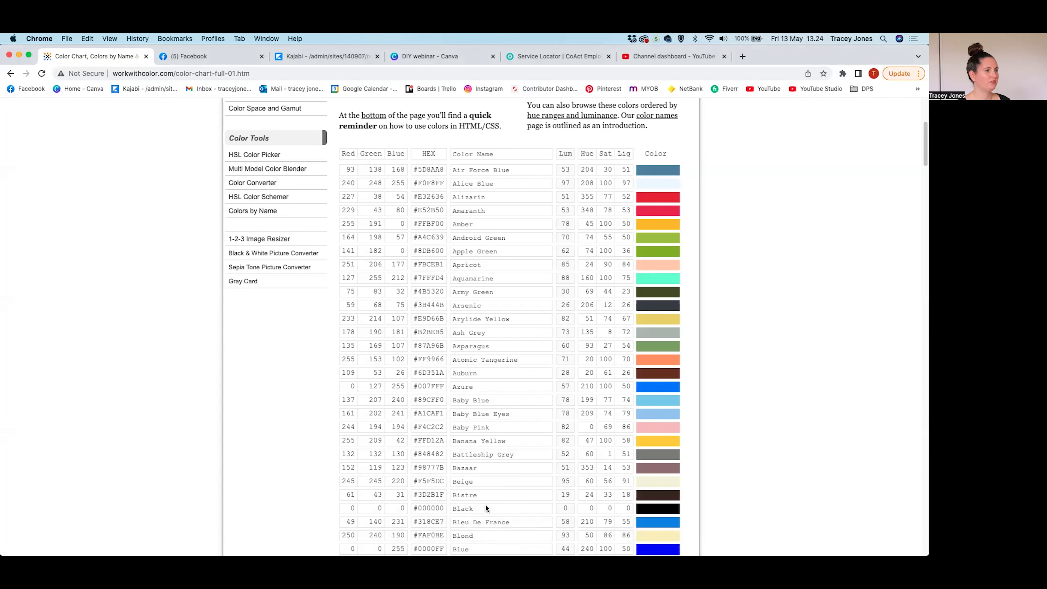
- Lower Mask 2's exposure to about -1.74, deepening the bottle to a dusty rose pink
left_click(329, 538)
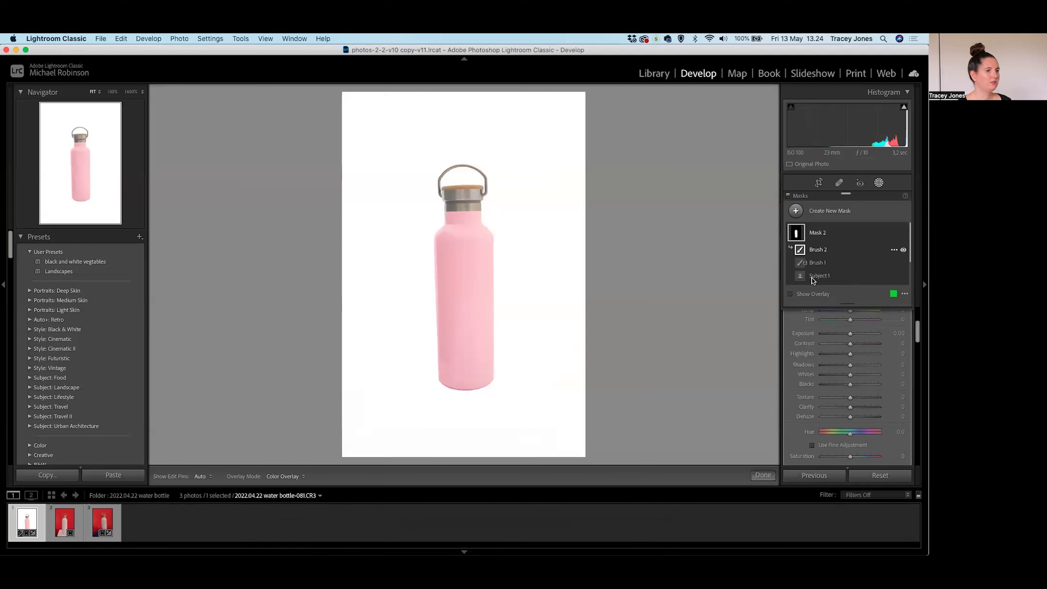
left_click(897, 336)
type("4")
key("Return")
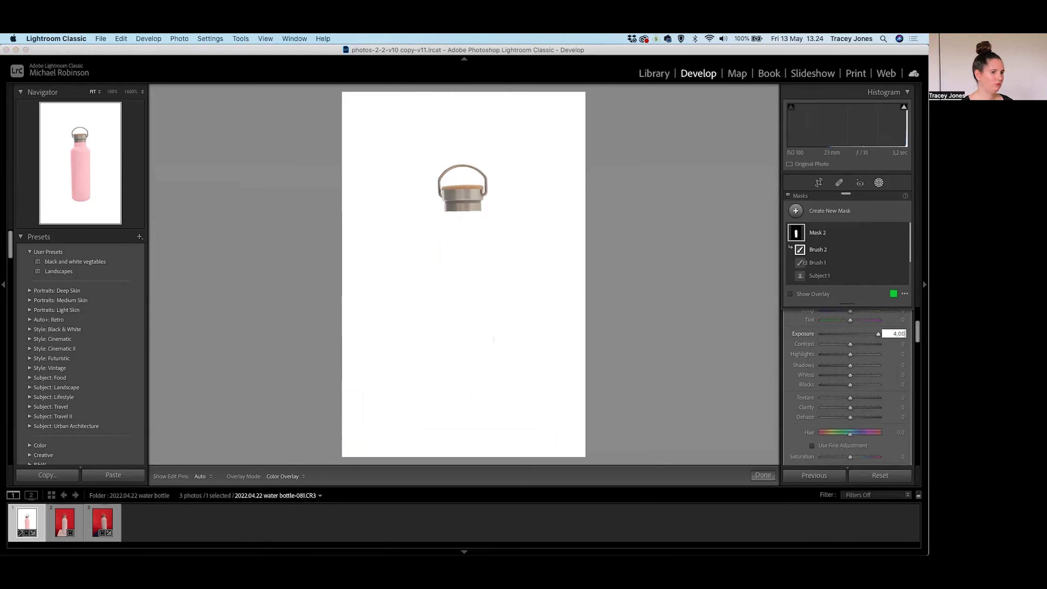
left_click_drag(878, 334, 836, 334)
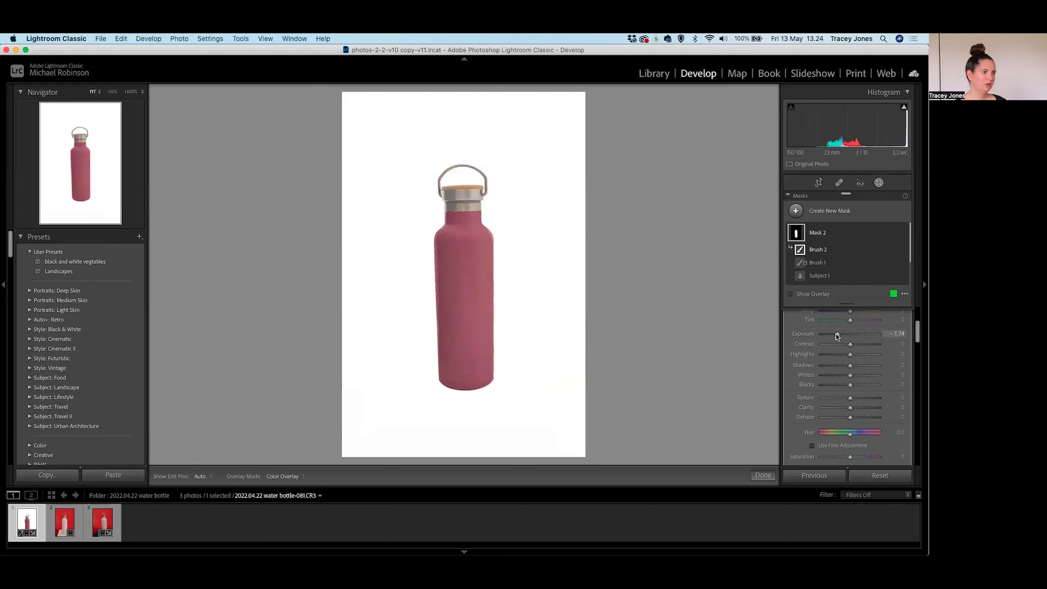